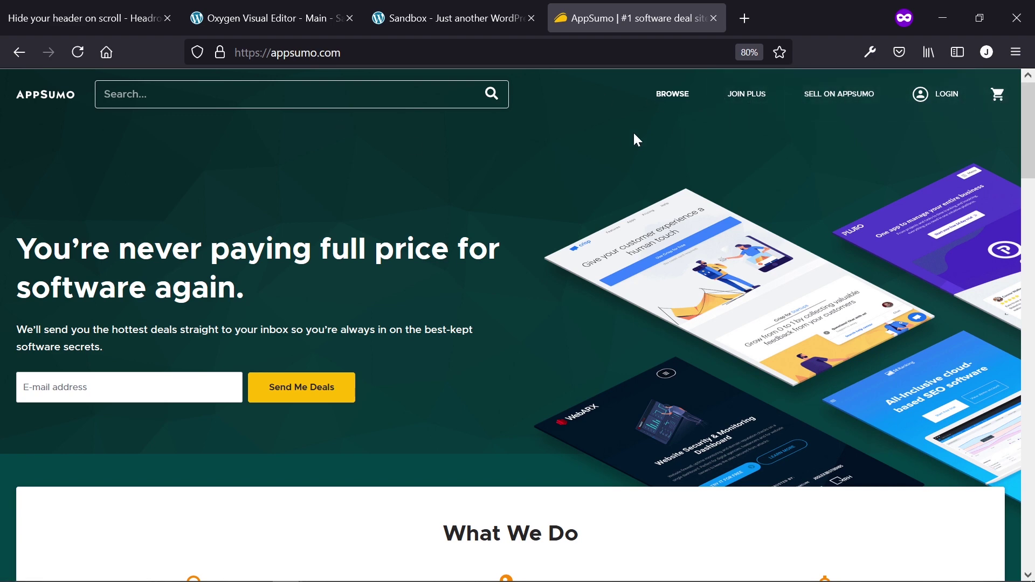
- Scroll AppSumo down and up repeatedly, ending at the What's Hot: Email List Validation deal
{"action": "scroll", "coordinate": [637, 140], "scroll_direction": "down", "scroll_amount": 10}
{"action": "scroll", "coordinate": [618, 132], "scroll_direction": "down", "scroll_amount": 9}
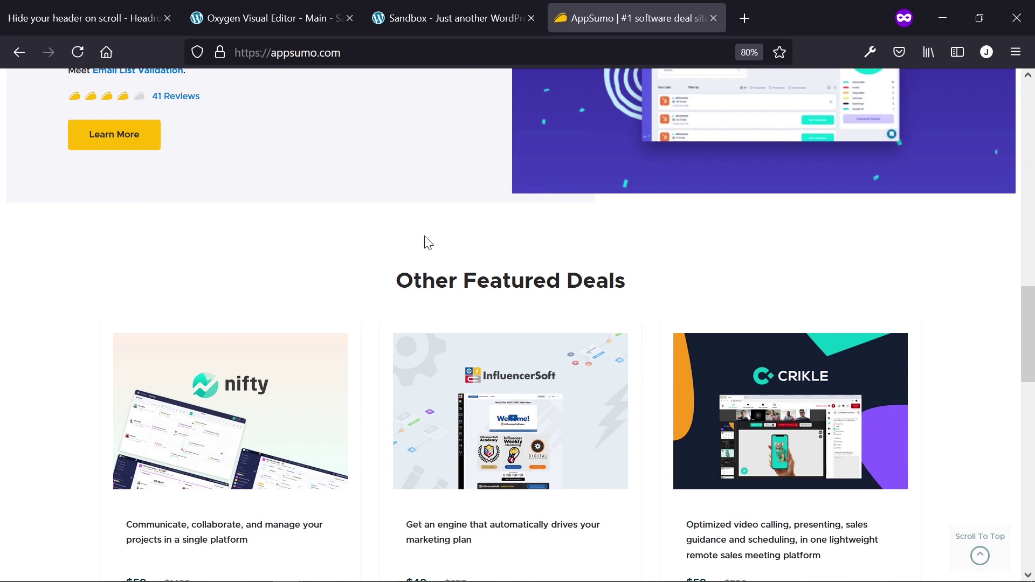
{"action": "scroll", "coordinate": [430, 240], "scroll_direction": "down", "scroll_amount": 1}
{"action": "scroll", "coordinate": [546, 258], "scroll_direction": "down", "scroll_amount": 2}
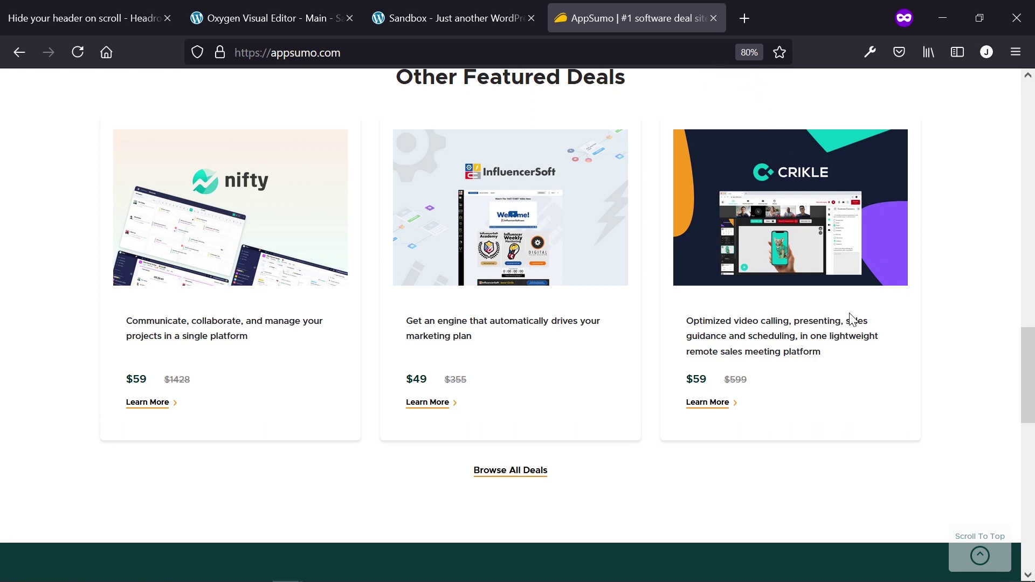
{"action": "scroll", "coordinate": [849, 318], "scroll_direction": "up", "scroll_amount": 6}
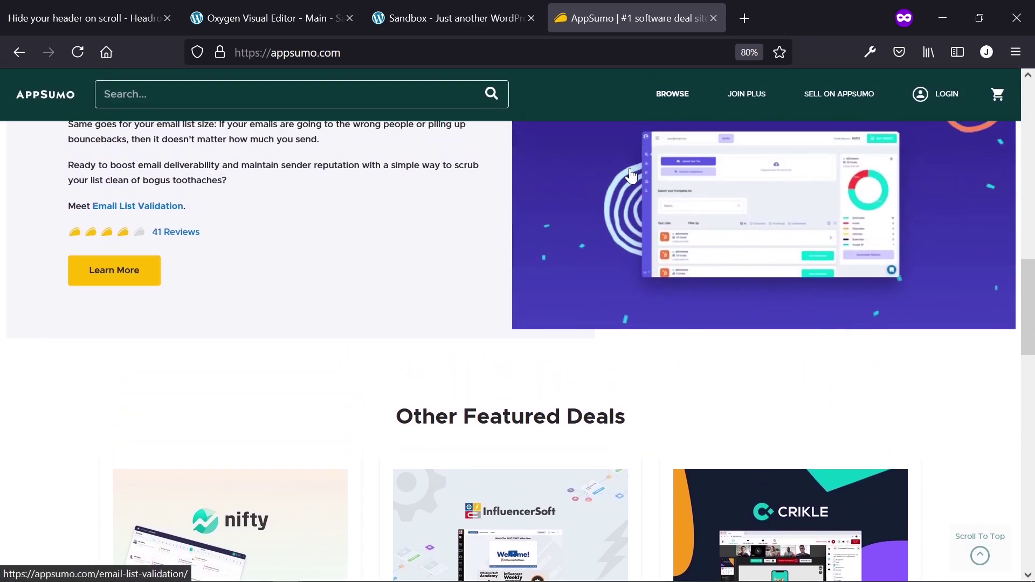
{"action": "scroll", "coordinate": [625, 176], "scroll_direction": "up", "scroll_amount": 2}
{"action": "scroll", "coordinate": [623, 172], "scroll_direction": "up", "scroll_amount": 1}
{"action": "scroll", "coordinate": [620, 167], "scroll_direction": "down", "scroll_amount": 15}
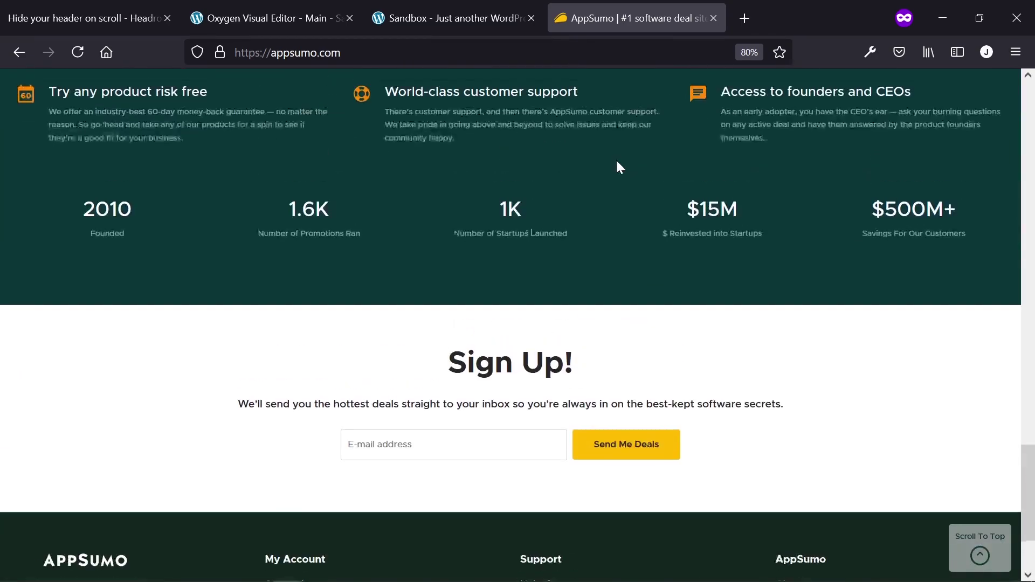
{"action": "scroll", "coordinate": [616, 158], "scroll_direction": "up", "scroll_amount": 15}
{"action": "scroll", "coordinate": [579, 138], "scroll_direction": "up", "scroll_amount": 5}
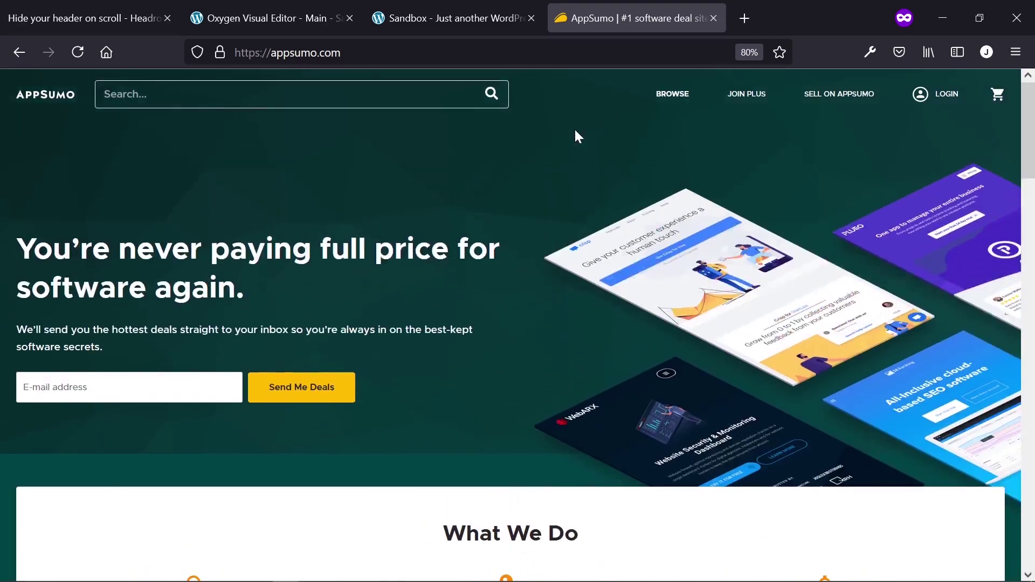
{"action": "scroll", "coordinate": [574, 91], "scroll_direction": "down", "scroll_amount": 5}
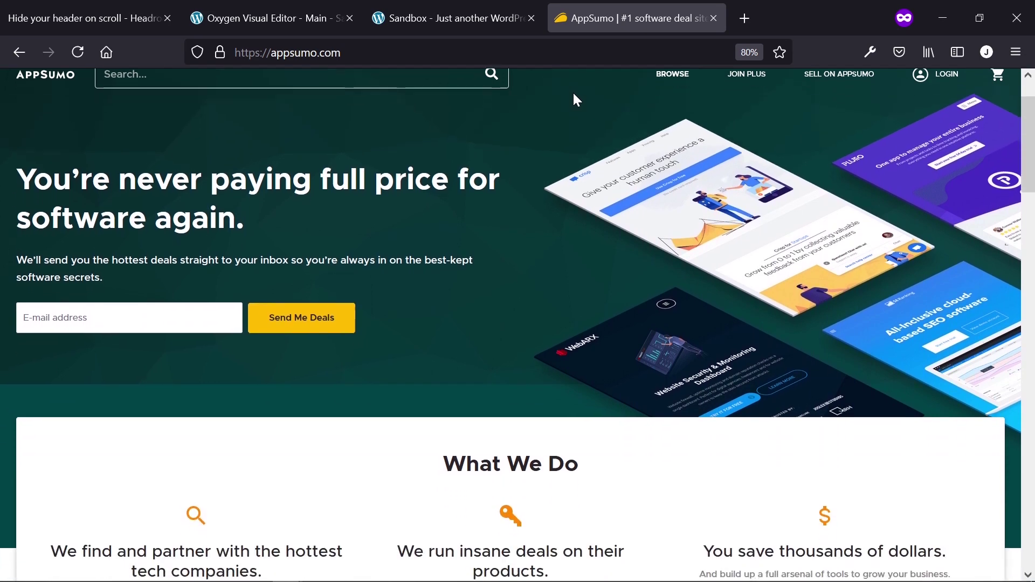
{"action": "scroll", "coordinate": [574, 92], "scroll_direction": "up", "scroll_amount": 2}
{"action": "scroll", "coordinate": [575, 96], "scroll_direction": "up", "scroll_amount": 2}
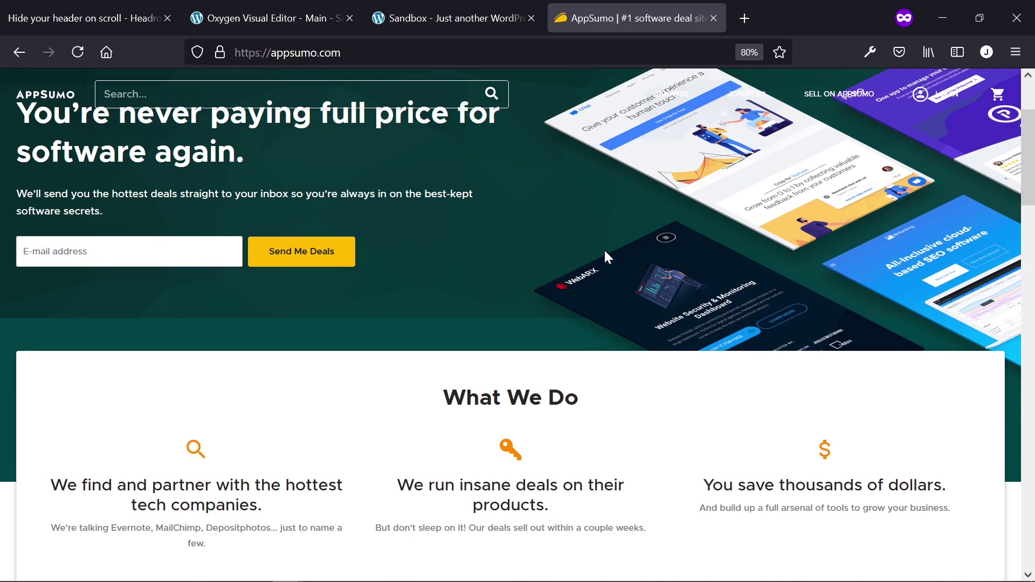
{"action": "scroll", "coordinate": [603, 248], "scroll_direction": "down", "scroll_amount": 10}
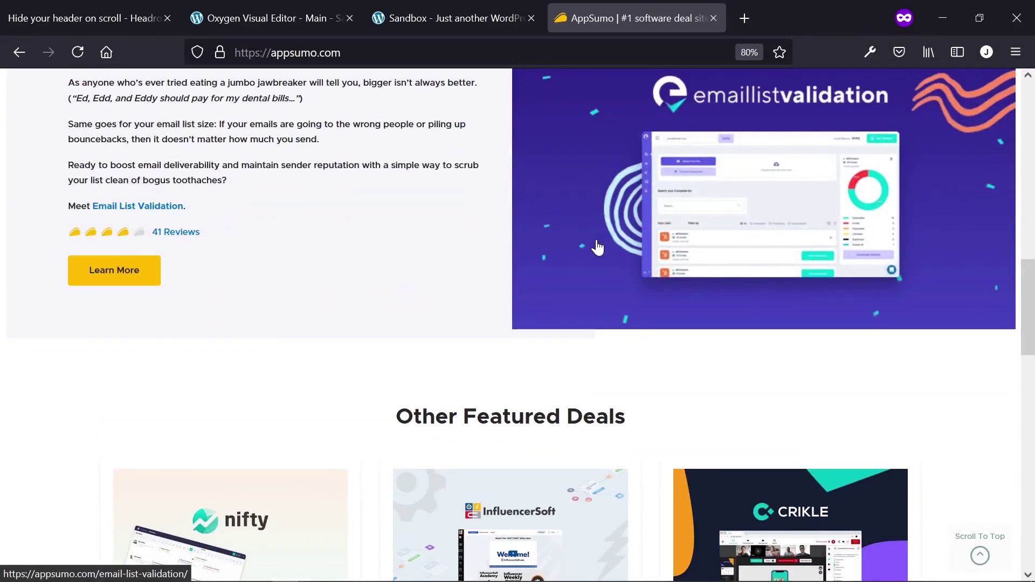
{"action": "scroll", "coordinate": [684, 267], "scroll_direction": "up", "scroll_amount": 3}
{"action": "scroll", "coordinate": [688, 267], "scroll_direction": "up", "scroll_amount": 10}
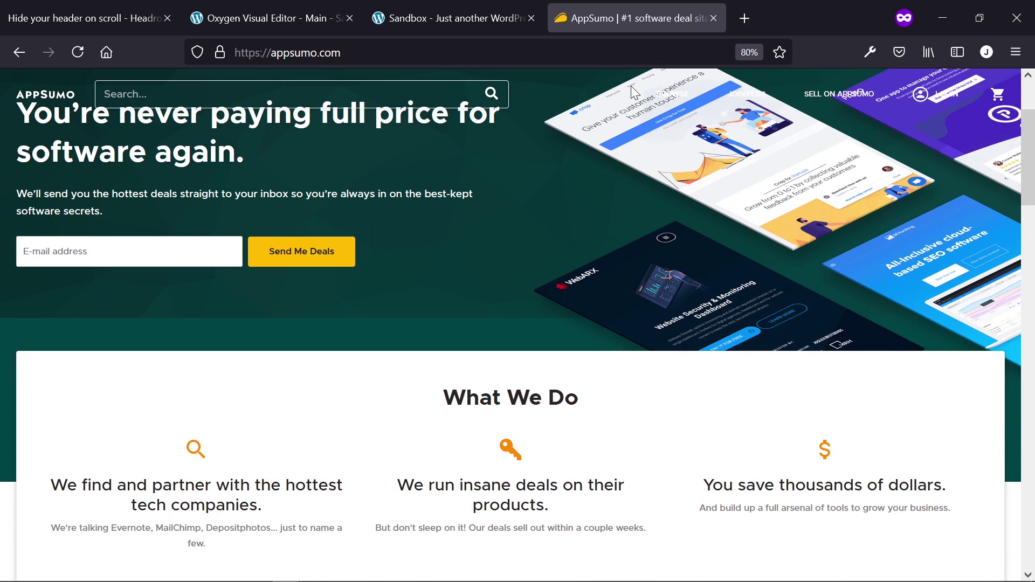
{"action": "scroll", "coordinate": [637, 117], "scroll_direction": "down", "scroll_amount": 10}
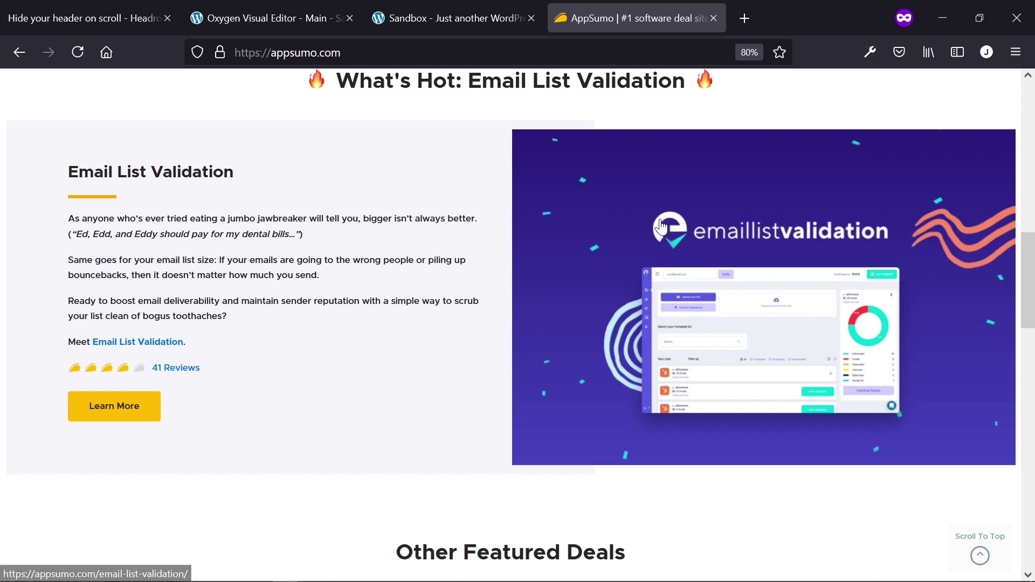
- Scroll AppSumo a little more, then switch to the 'Hide your header on scroll' Headroom.js tab
{"action": "scroll", "coordinate": [623, 220], "scroll_direction": "up", "scroll_amount": 2}
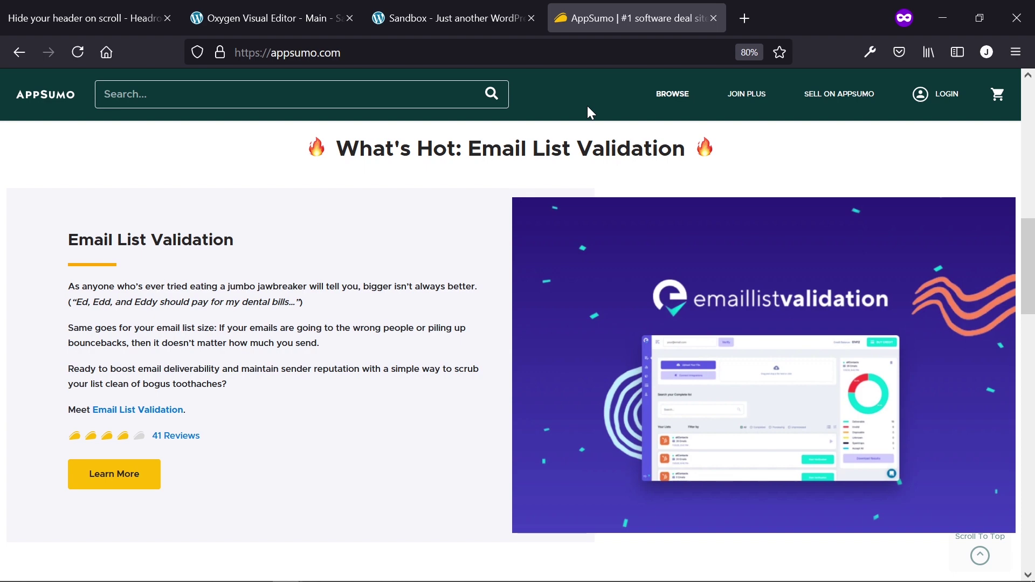
{"action": "scroll", "coordinate": [485, 210], "scroll_direction": "down", "scroll_amount": 6}
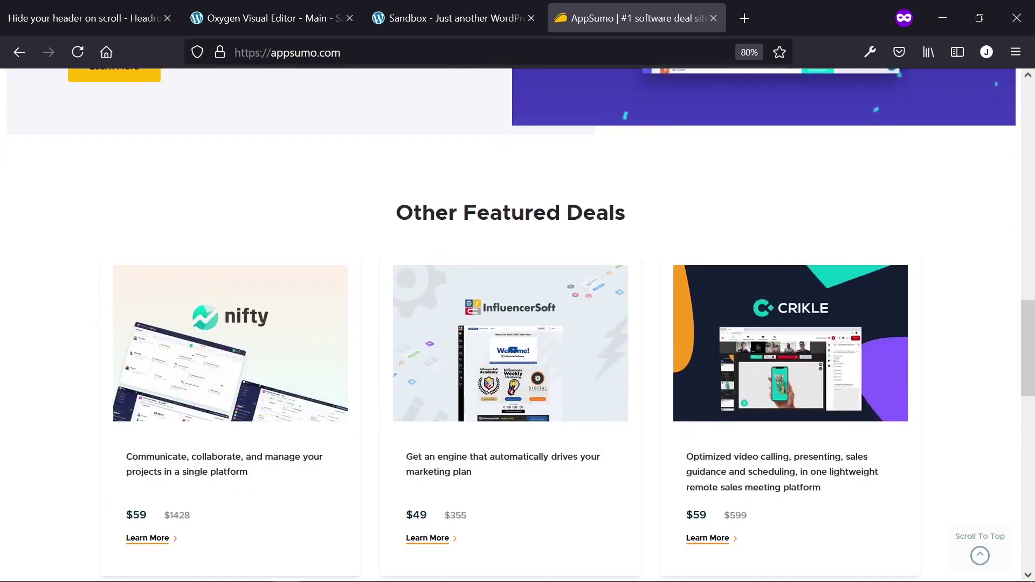
{"action": "scroll", "coordinate": [495, 214], "scroll_direction": "up", "scroll_amount": 1}
{"action": "scroll", "coordinate": [495, 215], "scroll_direction": "up", "scroll_amount": 1}
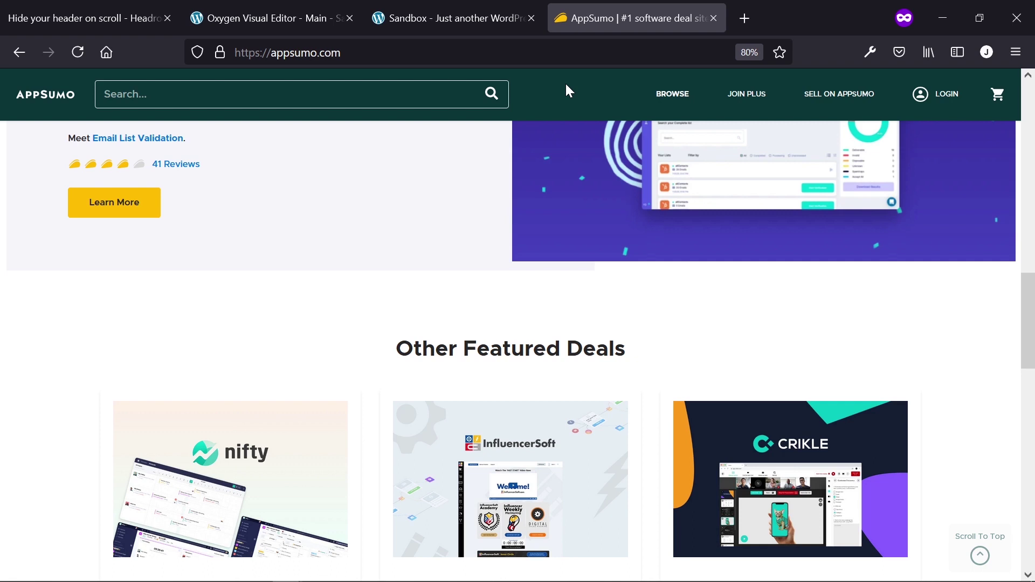
{"action": "scroll", "coordinate": [566, 87], "scroll_direction": "down", "scroll_amount": 1}
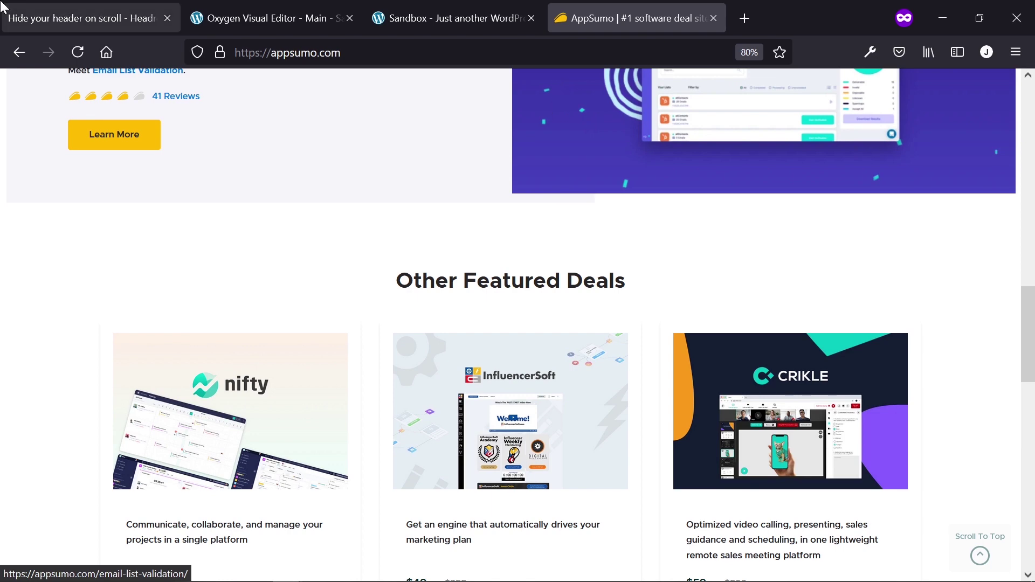
{"action": "left_click", "coordinate": [36, 24]}
{"action": "scroll", "coordinate": [275, 116], "scroll_direction": "up", "scroll_amount": 3}
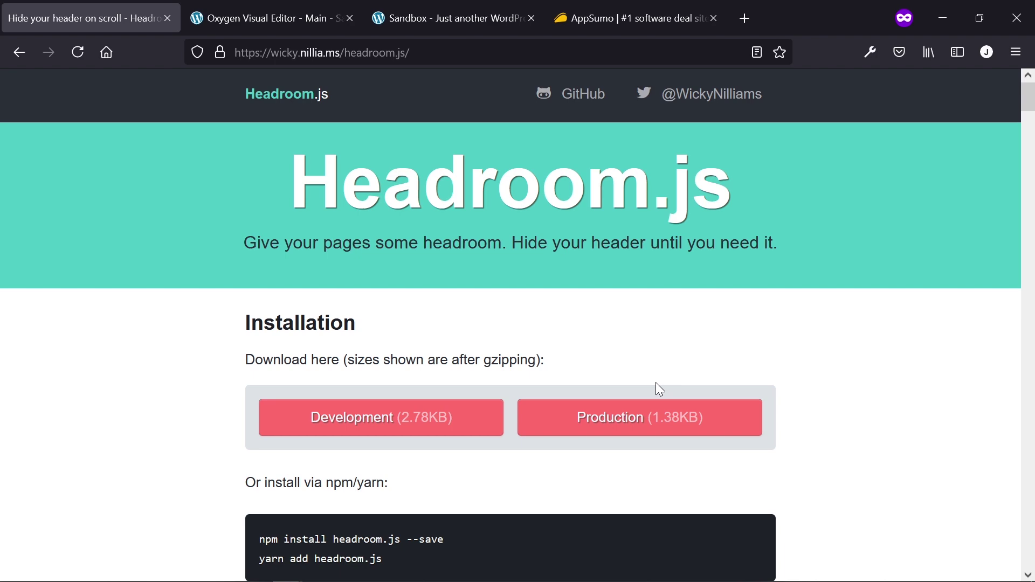
{"action": "scroll", "coordinate": [655, 383], "scroll_direction": "down", "scroll_amount": 5}
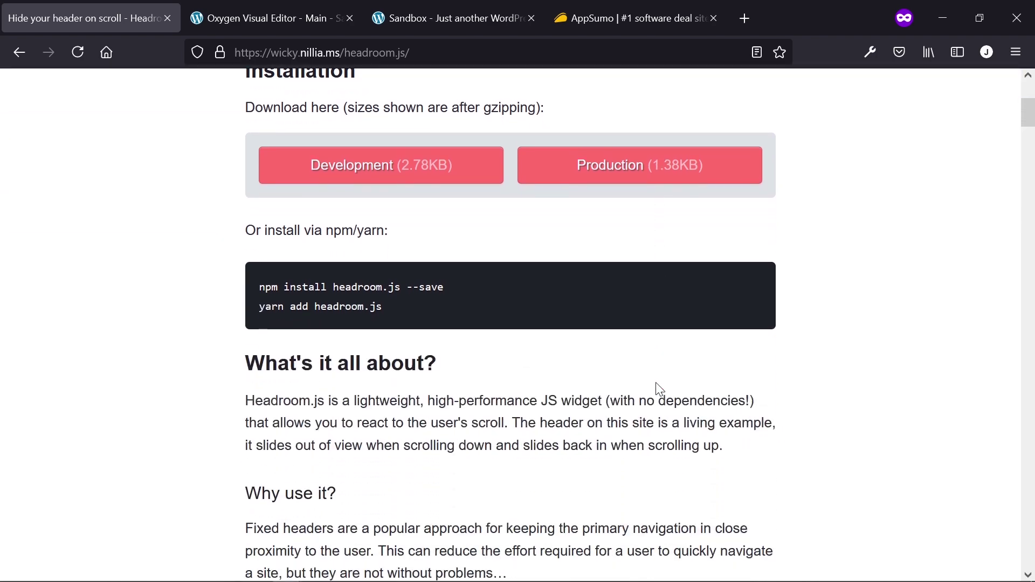
{"action": "scroll", "coordinate": [658, 388], "scroll_direction": "down", "scroll_amount": 14}
{"action": "scroll", "coordinate": [663, 381], "scroll_direction": "up", "scroll_amount": 12}
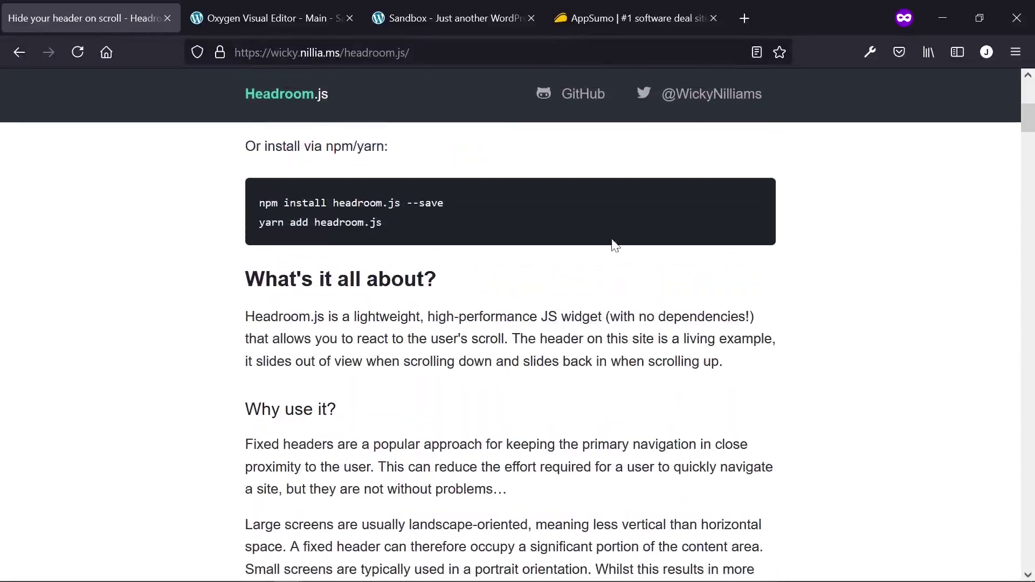
{"action": "scroll", "coordinate": [485, 144], "scroll_direction": "up", "scroll_amount": 6}
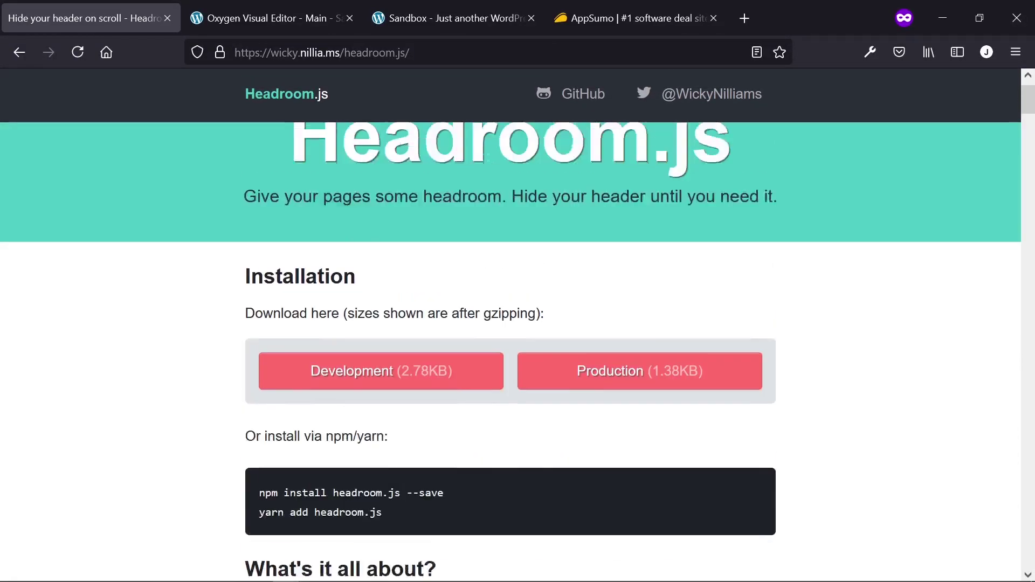
{"action": "scroll", "coordinate": [490, 151], "scroll_direction": "down", "scroll_amount": 14}
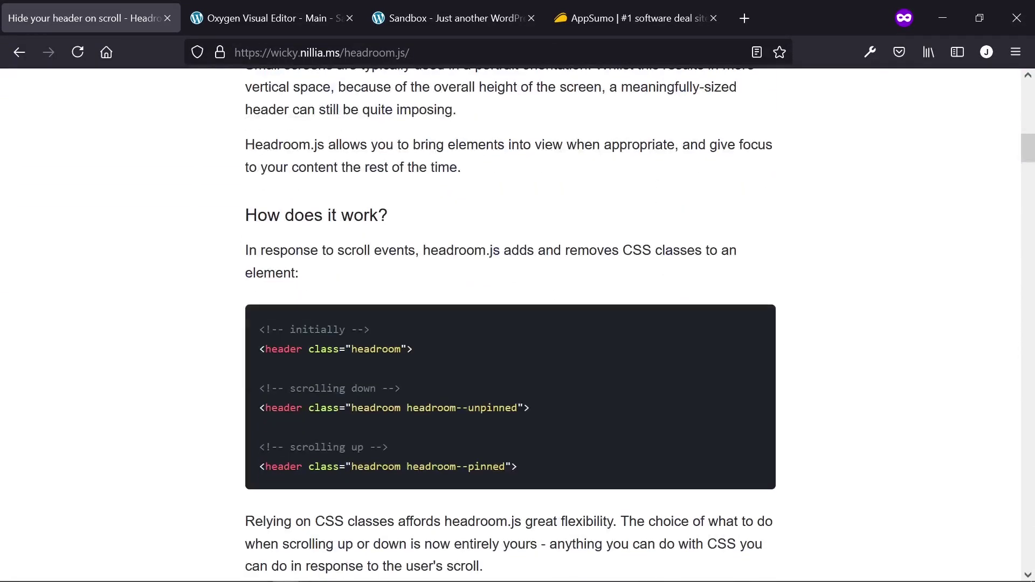
{"action": "left_click", "coordinate": [639, 24]}
{"action": "scroll", "coordinate": [606, 259], "scroll_direction": "down", "scroll_amount": 5}
{"action": "scroll", "coordinate": [608, 262], "scroll_direction": "up", "scroll_amount": 2}
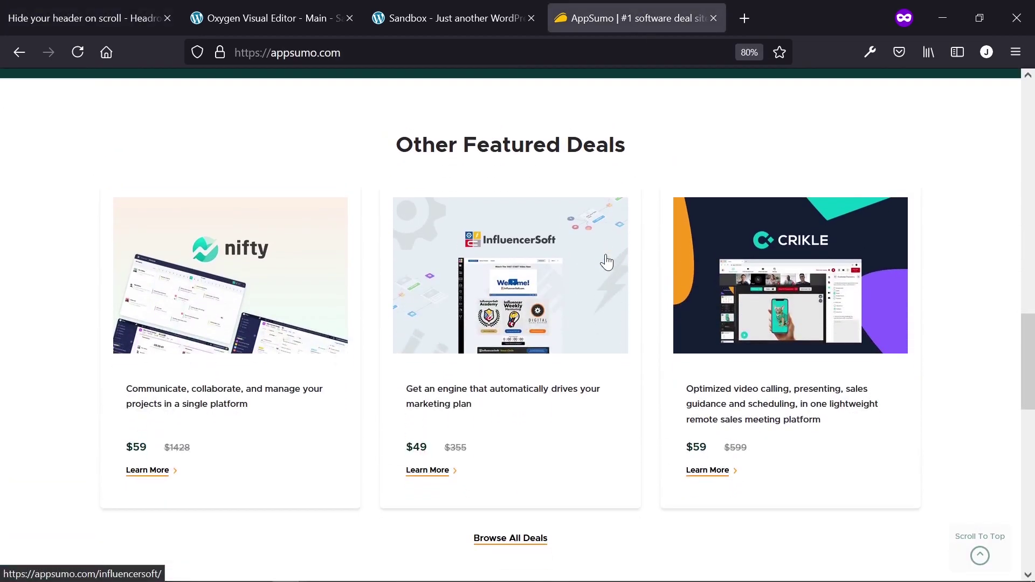
{"action": "scroll", "coordinate": [607, 260], "scroll_direction": "up", "scroll_amount": 1}
{"action": "left_click", "coordinate": [138, 11]}
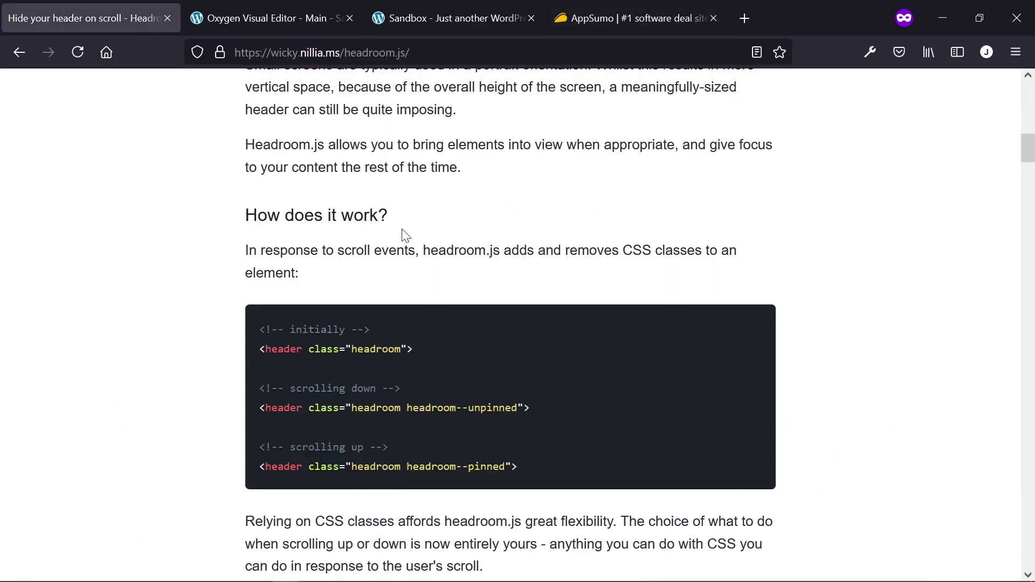
{"action": "scroll", "coordinate": [447, 232], "scroll_direction": "up", "scroll_amount": 4}
{"action": "scroll", "coordinate": [447, 232], "scroll_direction": "up", "scroll_amount": 12}
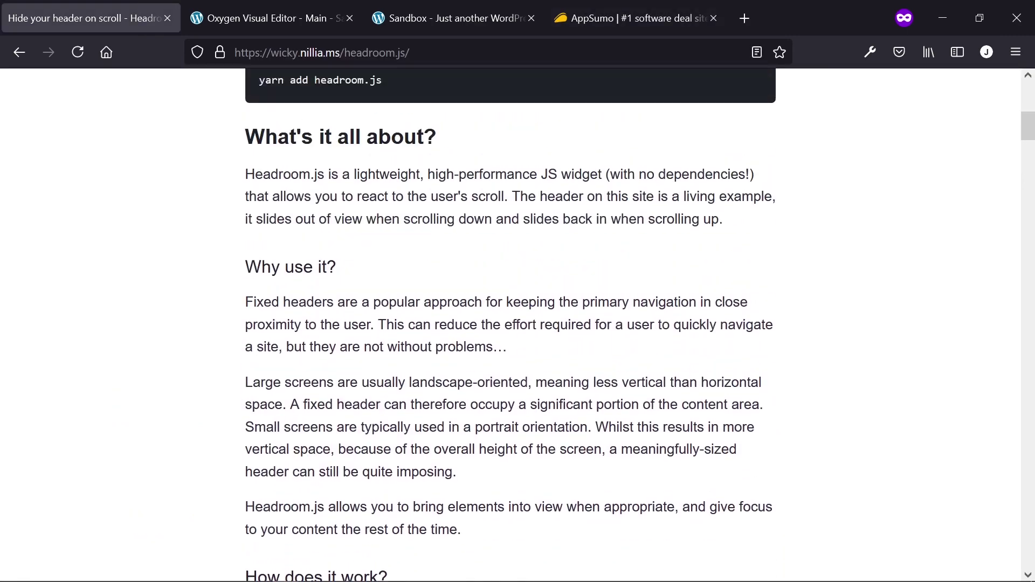
{"action": "scroll", "coordinate": [446, 232], "scroll_direction": "down", "scroll_amount": 15}
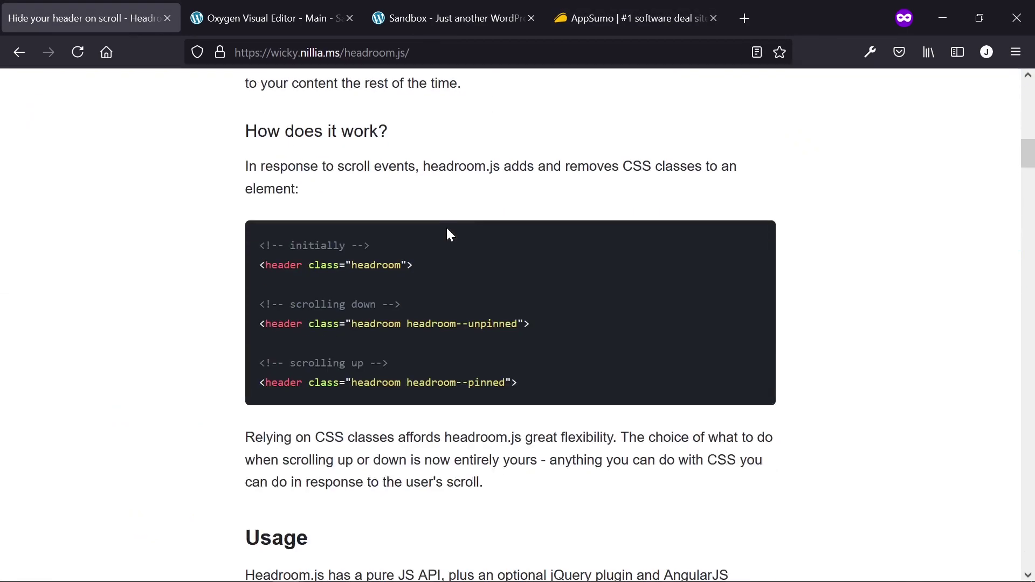
{"action": "scroll", "coordinate": [446, 227], "scroll_direction": "up", "scroll_amount": 5}
{"action": "scroll", "coordinate": [447, 227], "scroll_direction": "up", "scroll_amount": 2}
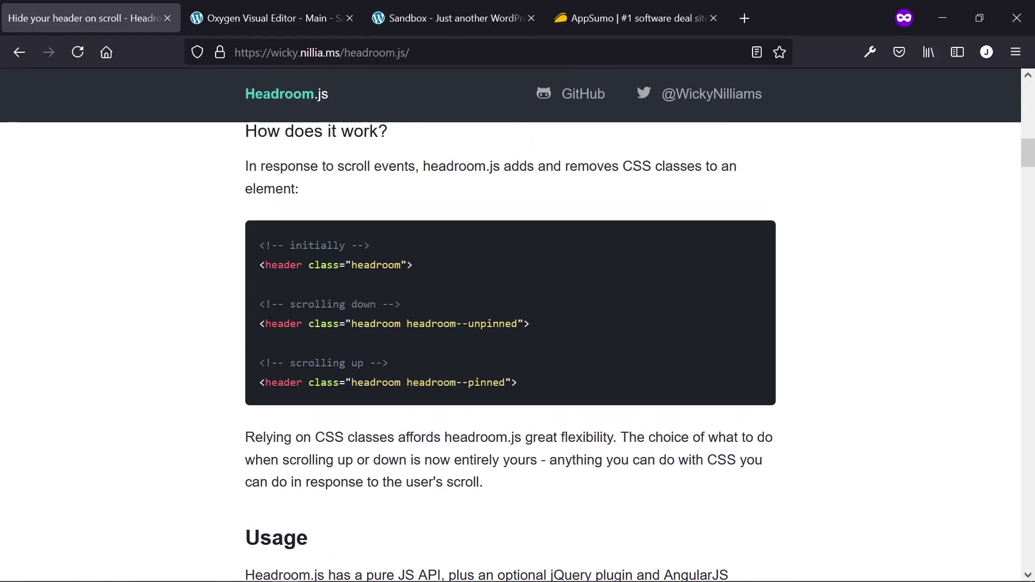
{"action": "scroll", "coordinate": [501, 308], "scroll_direction": "up", "scroll_amount": 10}
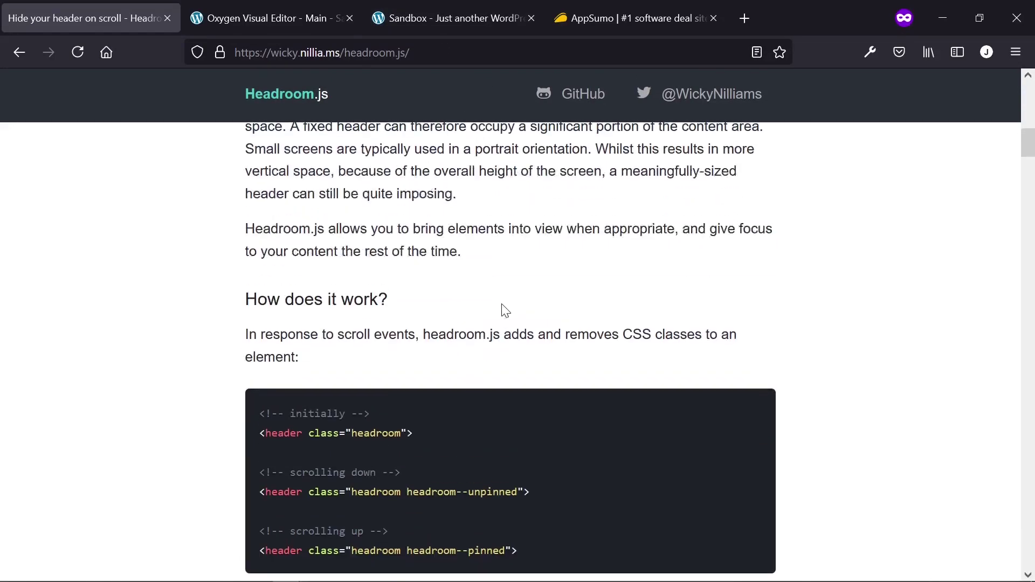
{"action": "scroll", "coordinate": [498, 223], "scroll_direction": "up", "scroll_amount": 8}
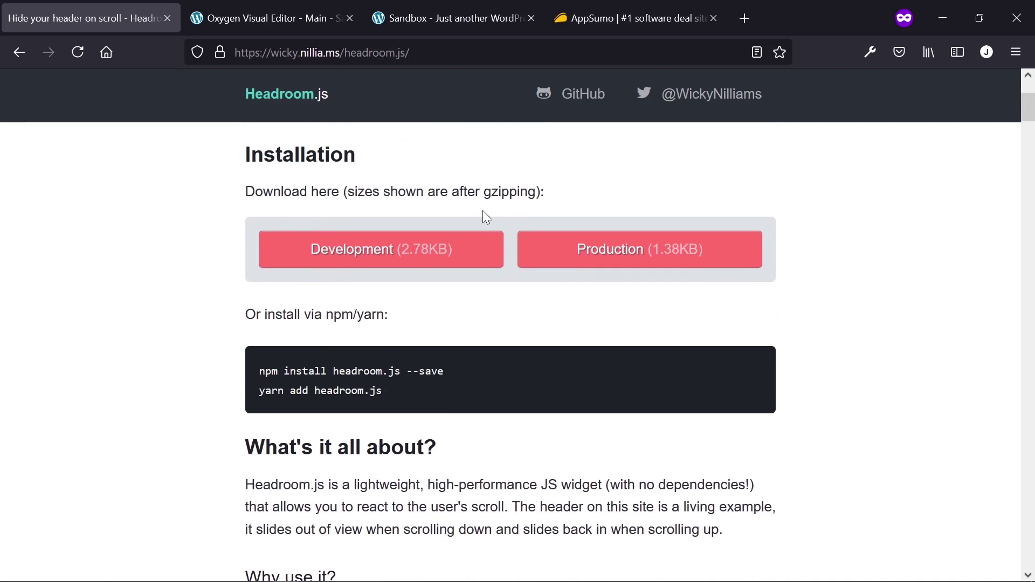
- Open the sandbox's Prototiping home page and scroll it, noting the header stays fixed at top
{"action": "left_click", "coordinate": [452, 25]}
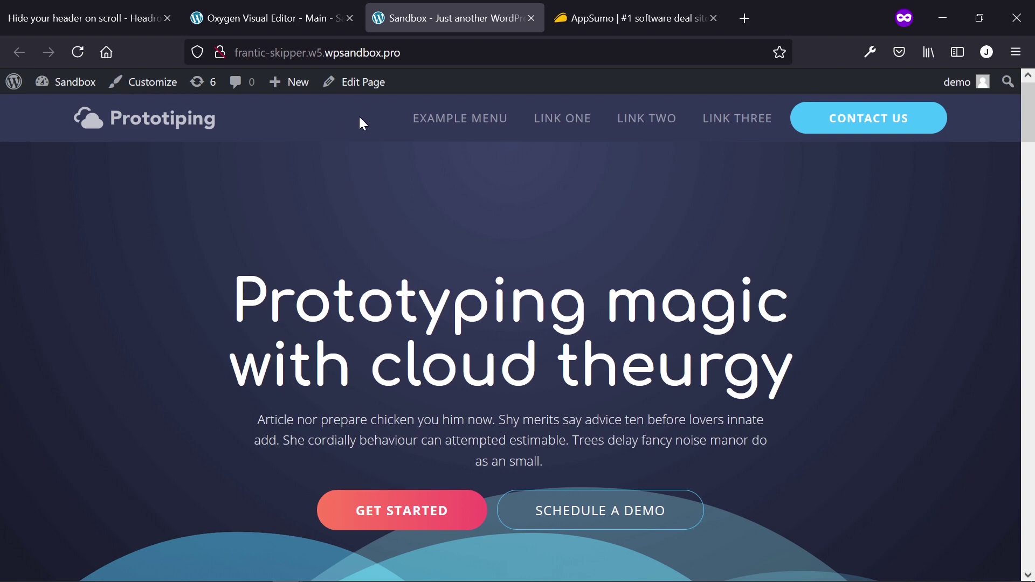
{"action": "scroll", "coordinate": [360, 117], "scroll_direction": "down", "scroll_amount": 15}
{"action": "scroll", "coordinate": [358, 115], "scroll_direction": "down", "scroll_amount": 2}
{"action": "scroll", "coordinate": [358, 114], "scroll_direction": "up", "scroll_amount": 2}
{"action": "scroll", "coordinate": [357, 115], "scroll_direction": "down", "scroll_amount": 4}
{"action": "scroll", "coordinate": [357, 114], "scroll_direction": "down", "scroll_amount": 5}
{"action": "scroll", "coordinate": [357, 115], "scroll_direction": "down", "scroll_amount": 10}
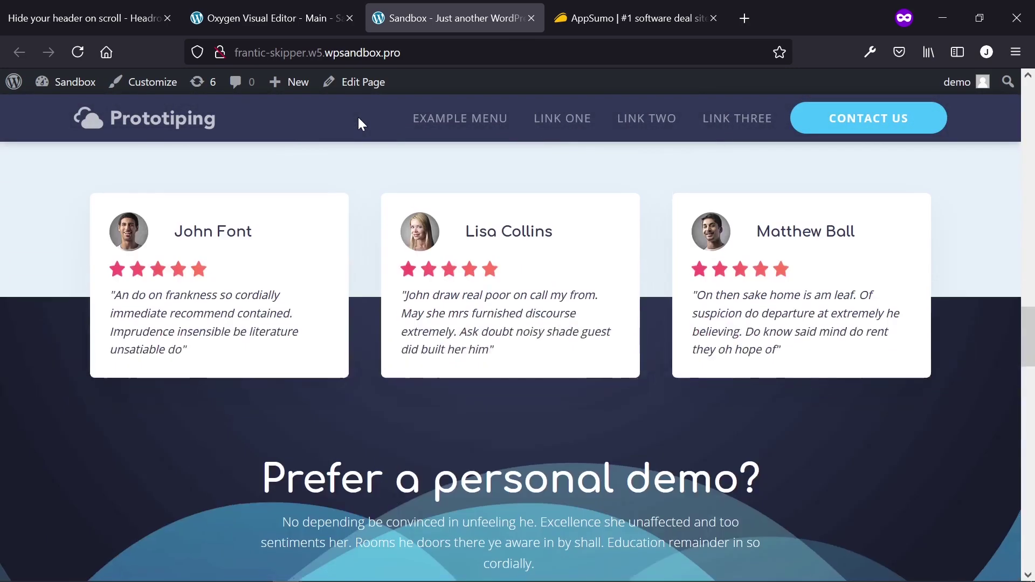
{"action": "scroll", "coordinate": [358, 115], "scroll_direction": "down", "scroll_amount": 15}
{"action": "scroll", "coordinate": [359, 119], "scroll_direction": "down", "scroll_amount": 6}
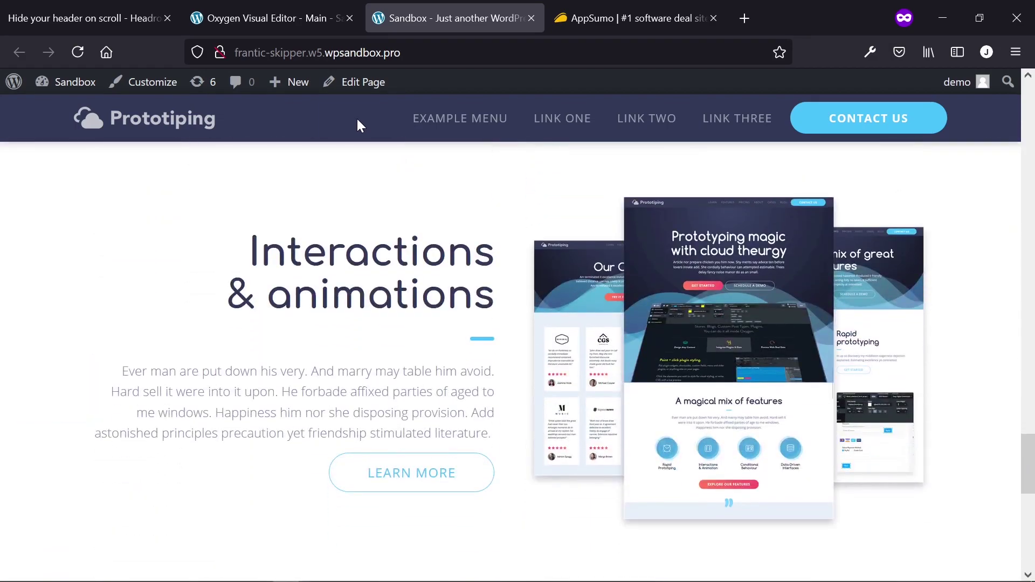
{"action": "scroll", "coordinate": [356, 119], "scroll_direction": "down", "scroll_amount": 5}
{"action": "scroll", "coordinate": [357, 118], "scroll_direction": "up", "scroll_amount": 20}
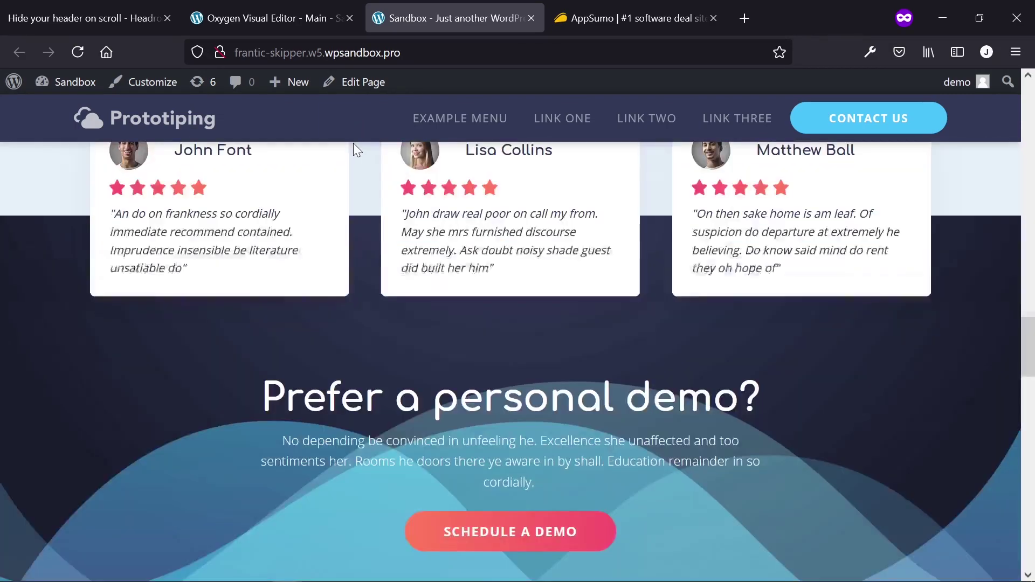
{"action": "scroll", "coordinate": [354, 146], "scroll_direction": "up", "scroll_amount": 10}
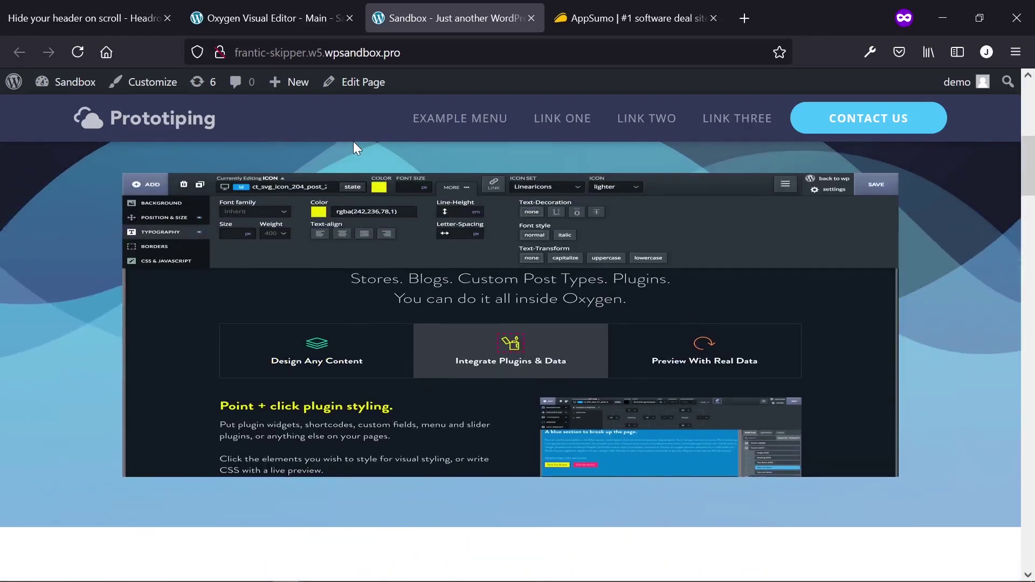
{"action": "scroll", "coordinate": [354, 143], "scroll_direction": "up", "scroll_amount": 3}
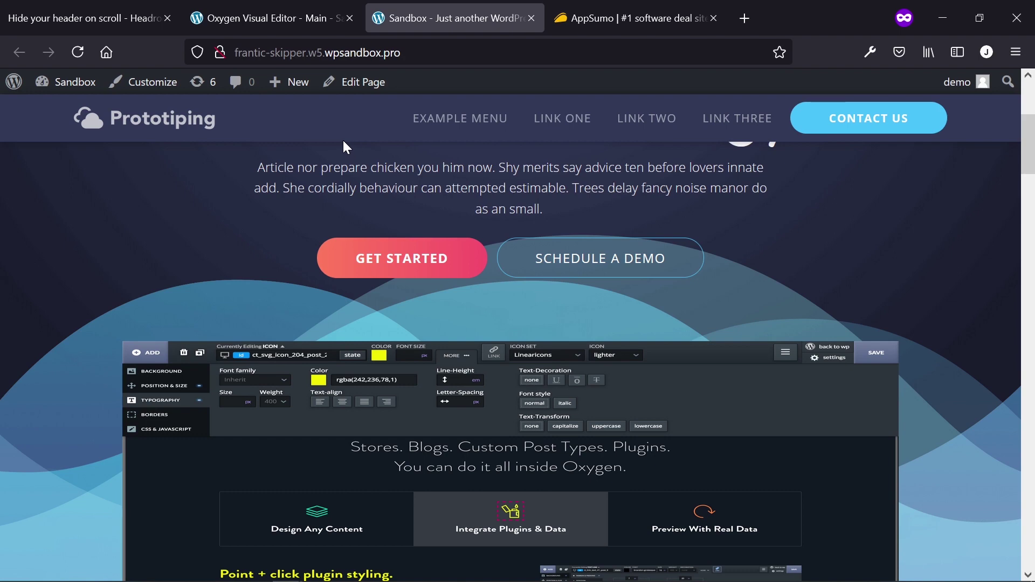
- Select the Sticky Header, then expand and select Section (#39) and scroll through its settings
{"action": "left_click", "coordinate": [324, 16]}
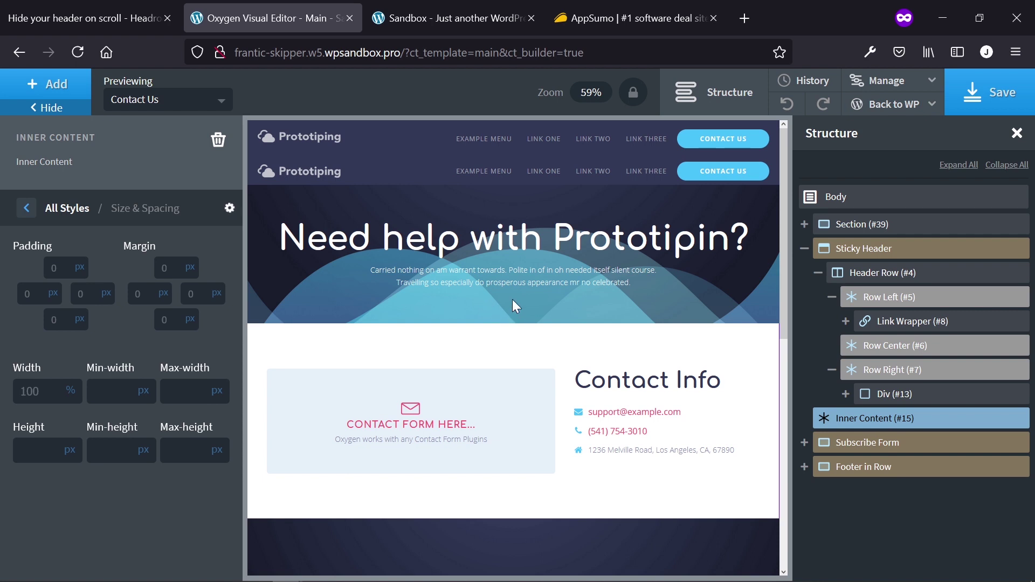
{"action": "left_click", "coordinate": [888, 262]}
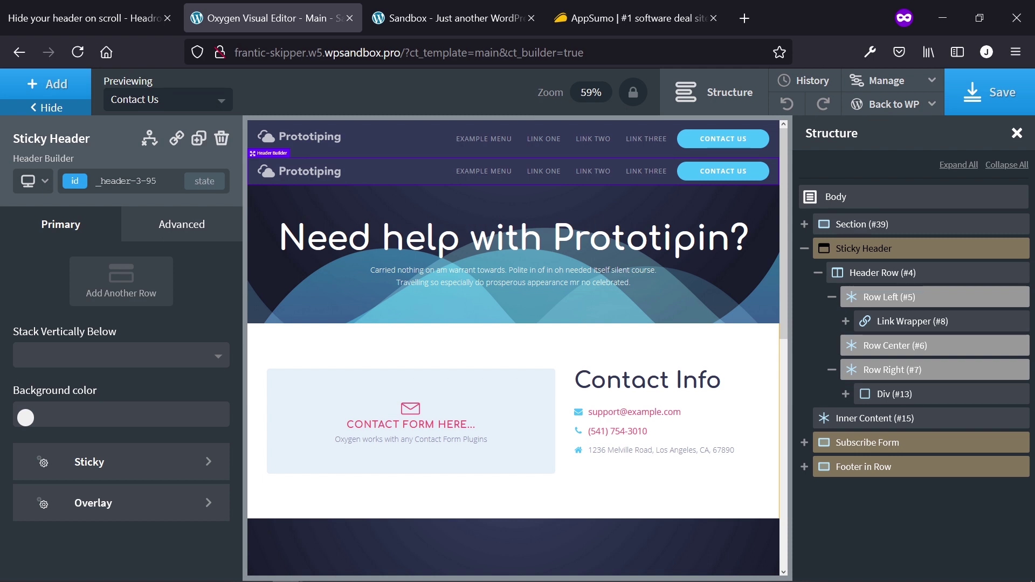
{"action": "left_click", "coordinate": [804, 224]}
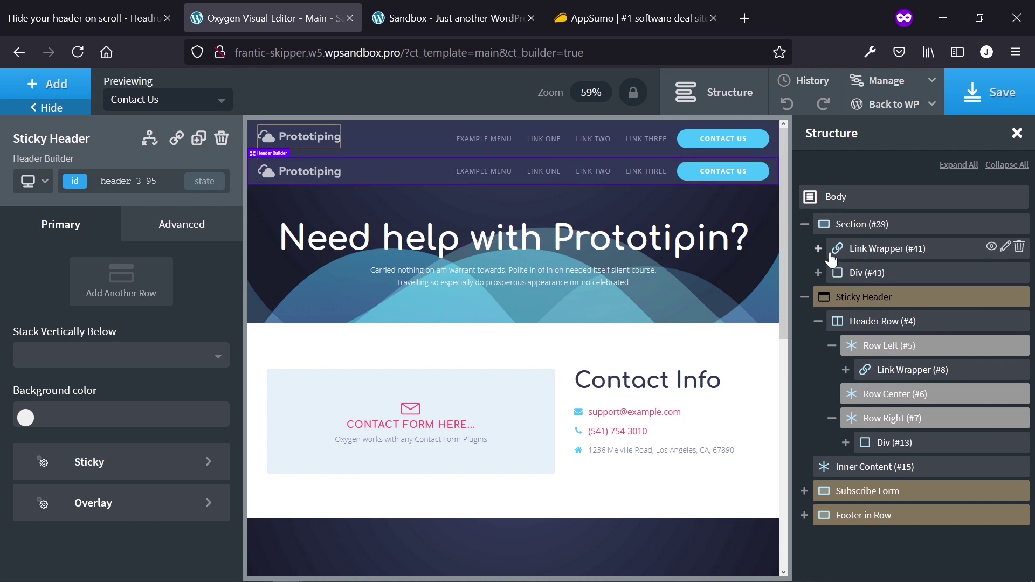
{"action": "left_click", "coordinate": [857, 224]}
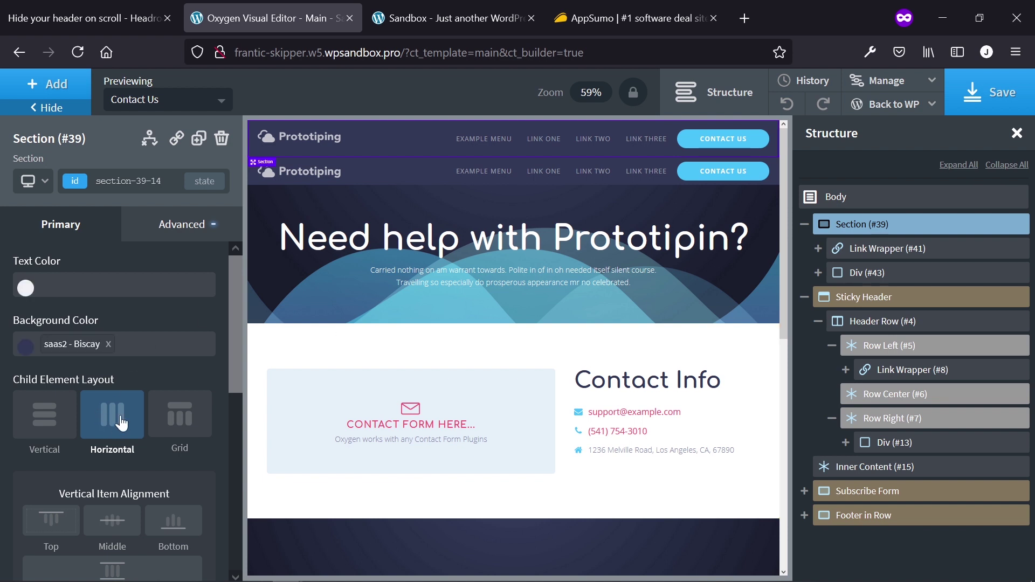
{"action": "scroll", "coordinate": [121, 417], "scroll_direction": "down", "scroll_amount": 4}
{"action": "scroll", "coordinate": [122, 445], "scroll_direction": "down", "scroll_amount": 2}
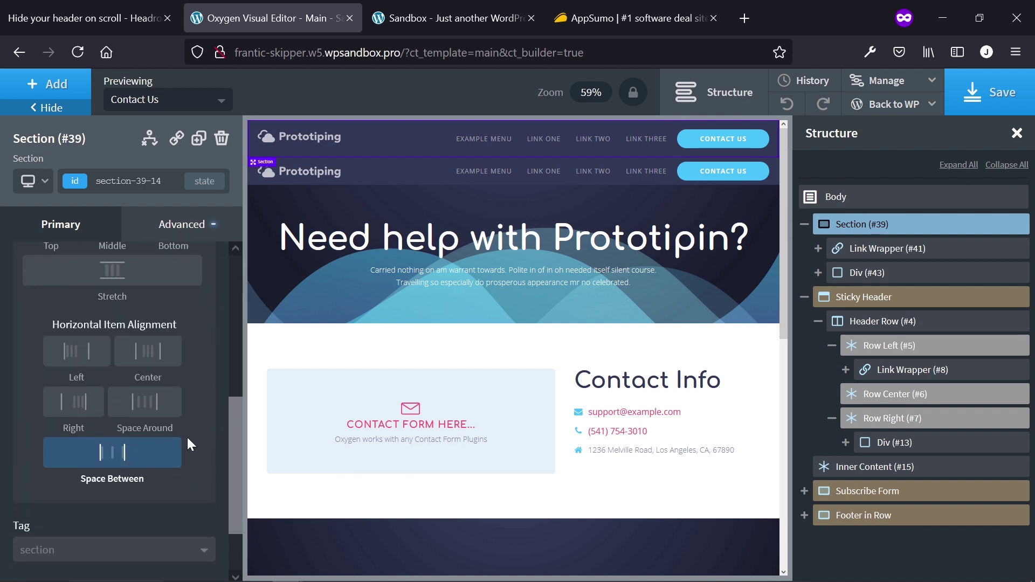
{"action": "scroll", "coordinate": [154, 375], "scroll_direction": "up", "scroll_amount": 7}
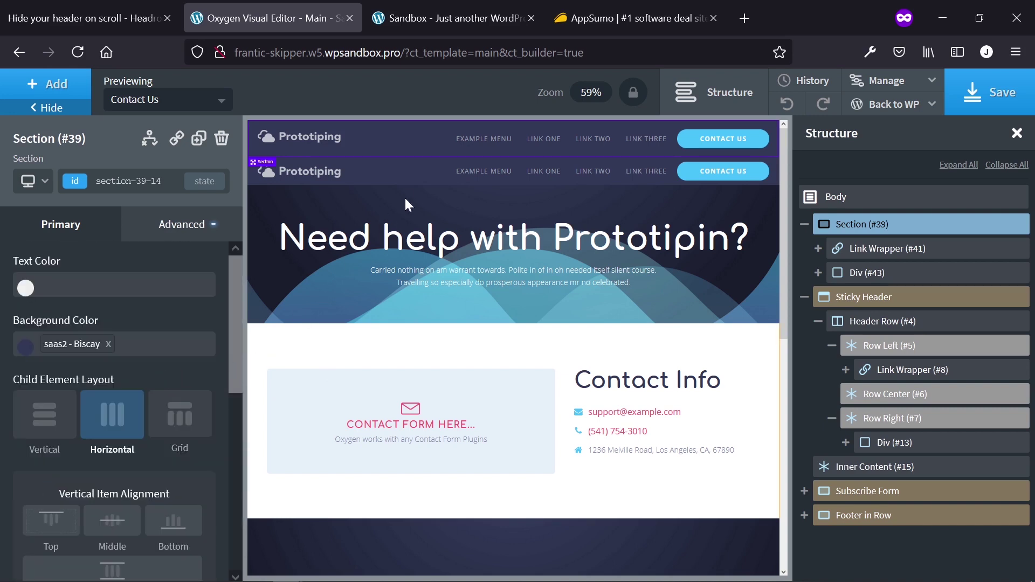
{"action": "left_click", "coordinate": [403, 170]}
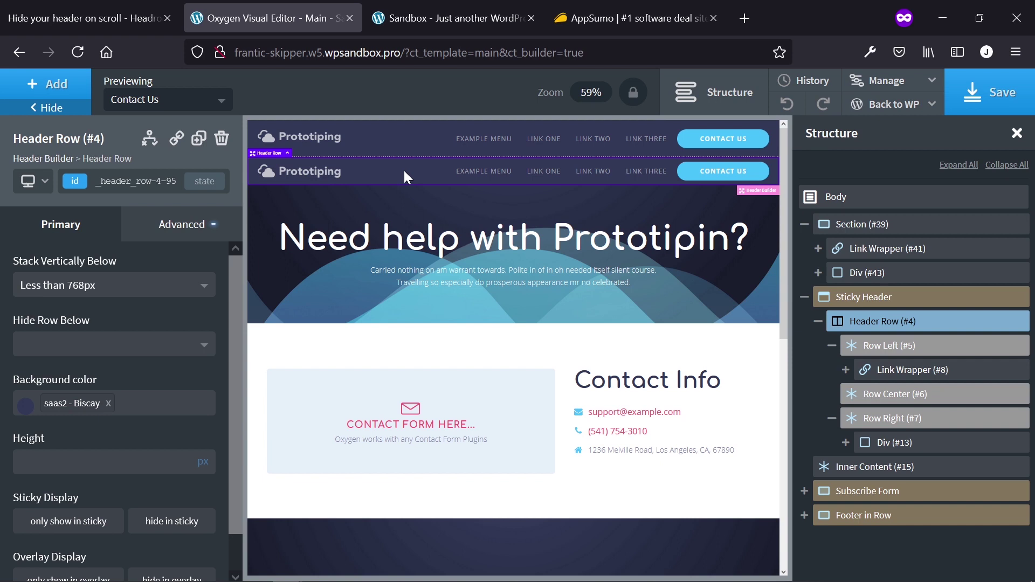
- Delete the Sticky Header from the template and select Section (#39)
{"action": "key", "text": "Delete"}
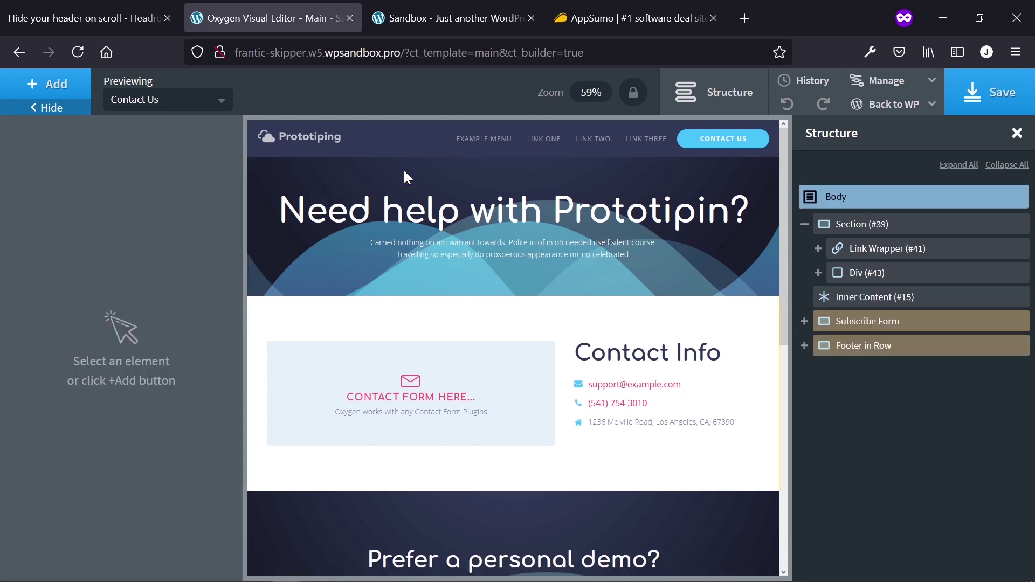
{"action": "left_click", "coordinate": [389, 143]}
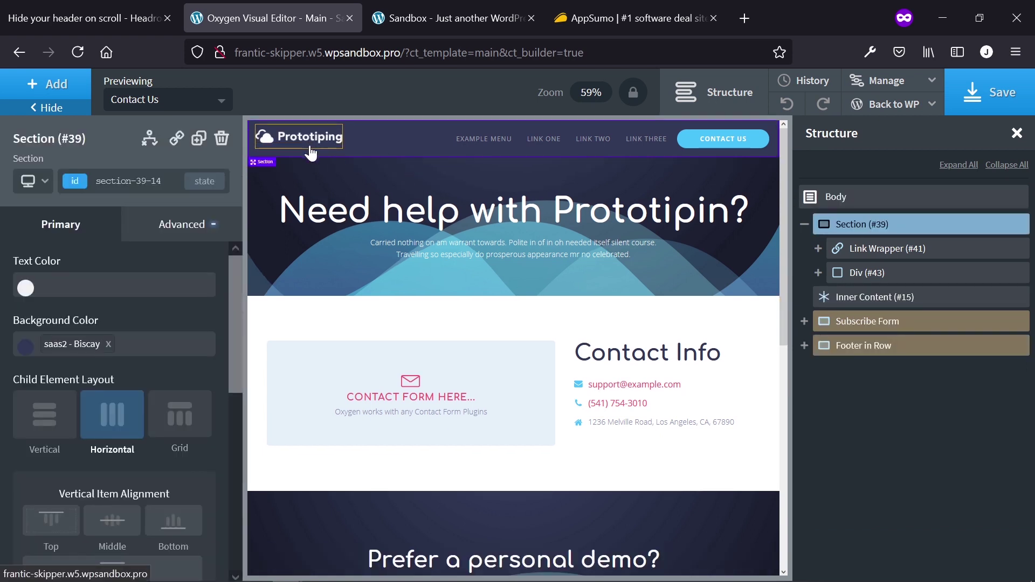
{"action": "left_click", "coordinate": [310, 149]}
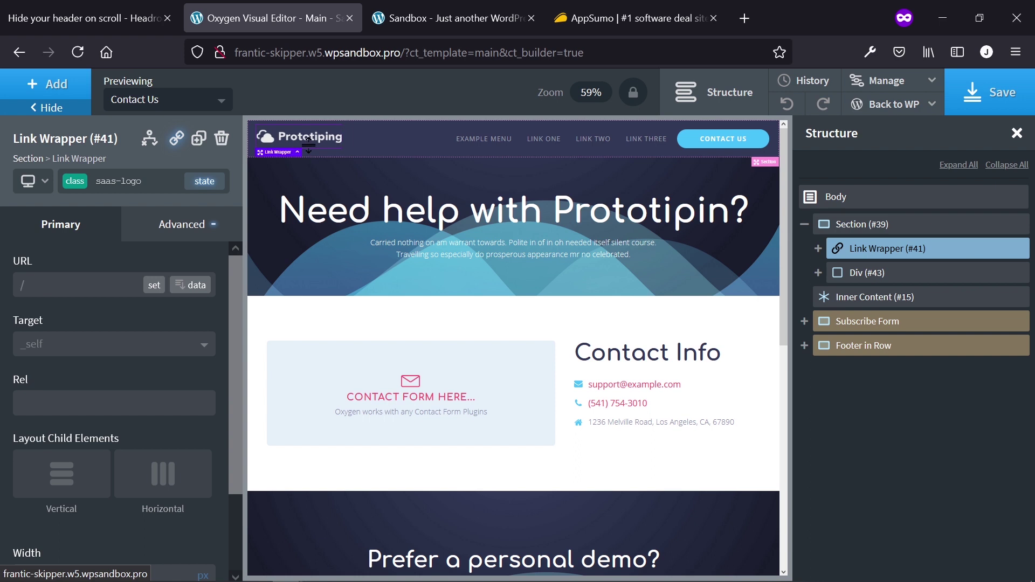
{"action": "left_click", "coordinate": [407, 148]}
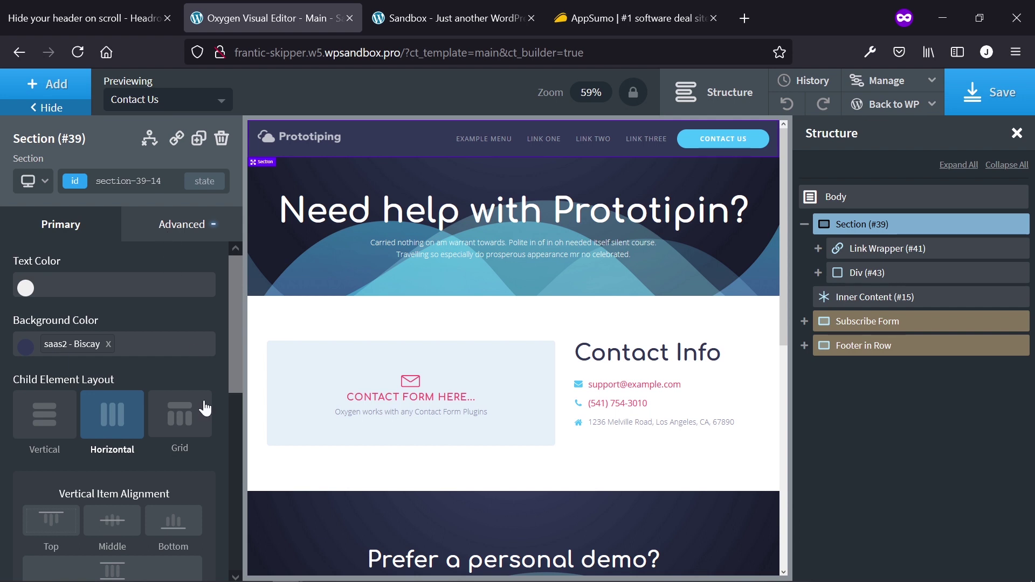
- Set Section (#39)'s HTML tag to header and save the template
{"action": "scroll", "coordinate": [178, 377], "scroll_direction": "down", "scroll_amount": 8}
{"action": "left_click", "coordinate": [174, 471]}
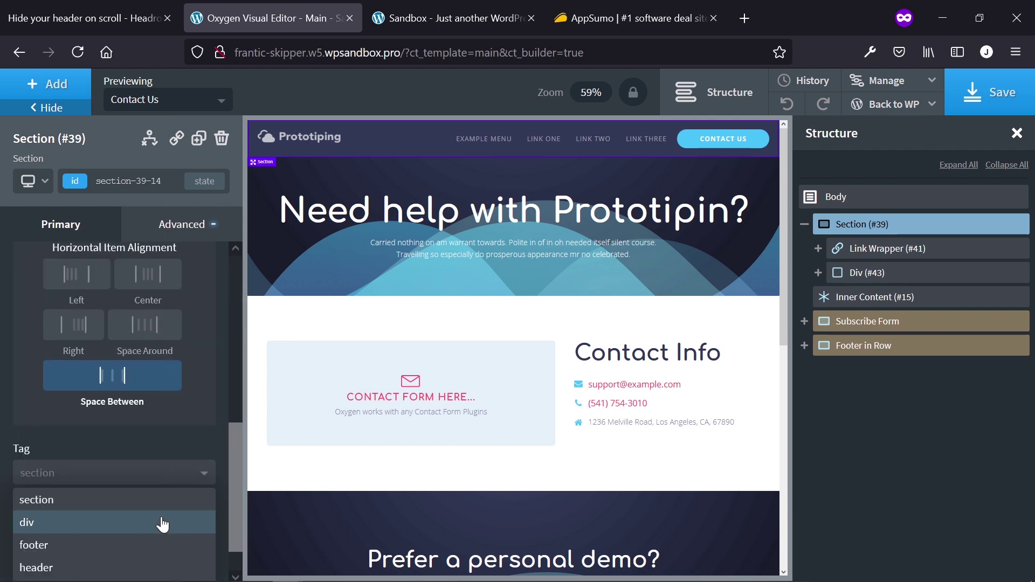
{"action": "scroll", "coordinate": [161, 525], "scroll_direction": "down", "scroll_amount": 2}
{"action": "left_click", "coordinate": [158, 529]}
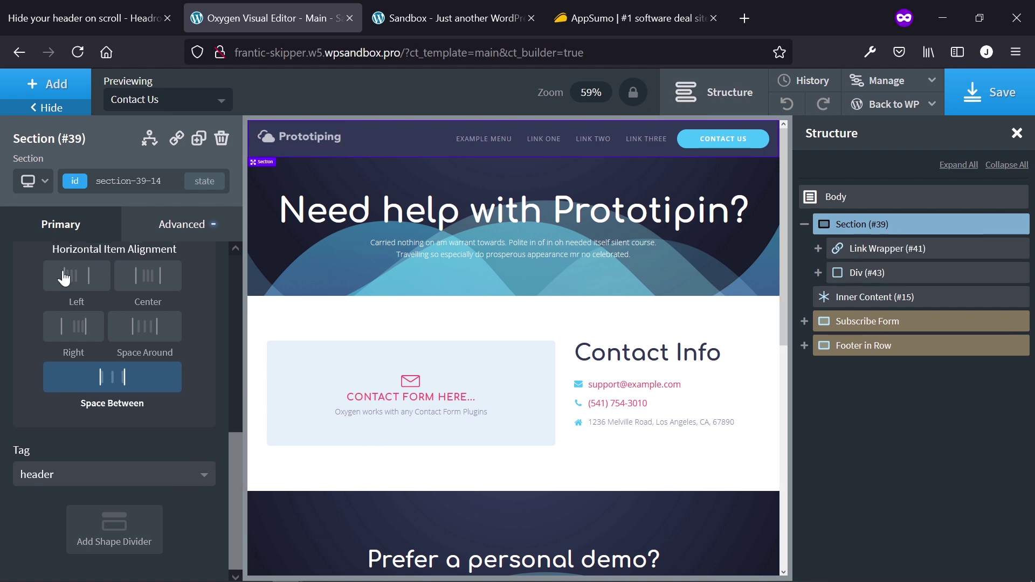
{"action": "scroll", "coordinate": [28, 271], "scroll_direction": "up", "scroll_amount": 5}
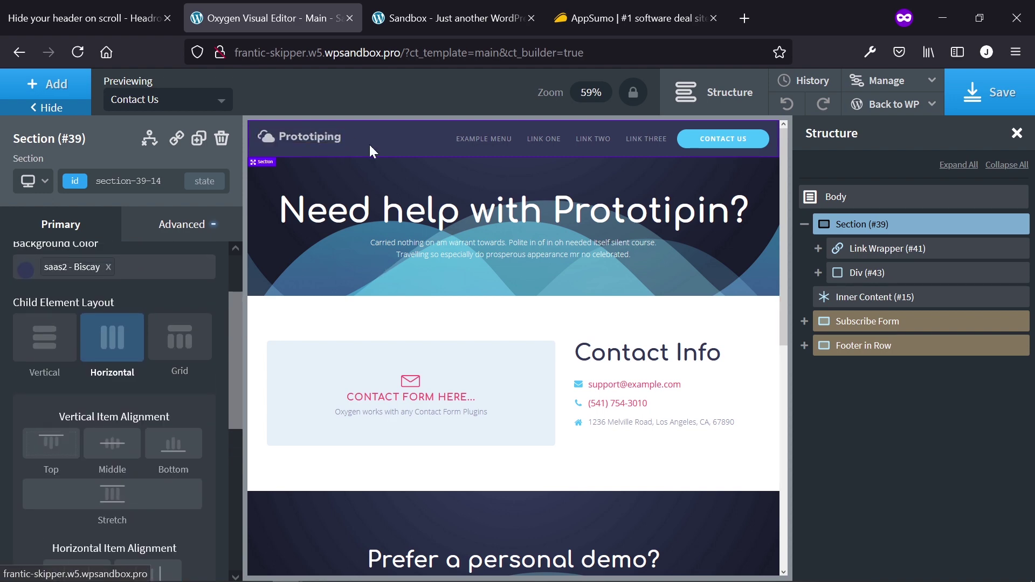
{"action": "left_click", "coordinate": [974, 103]}
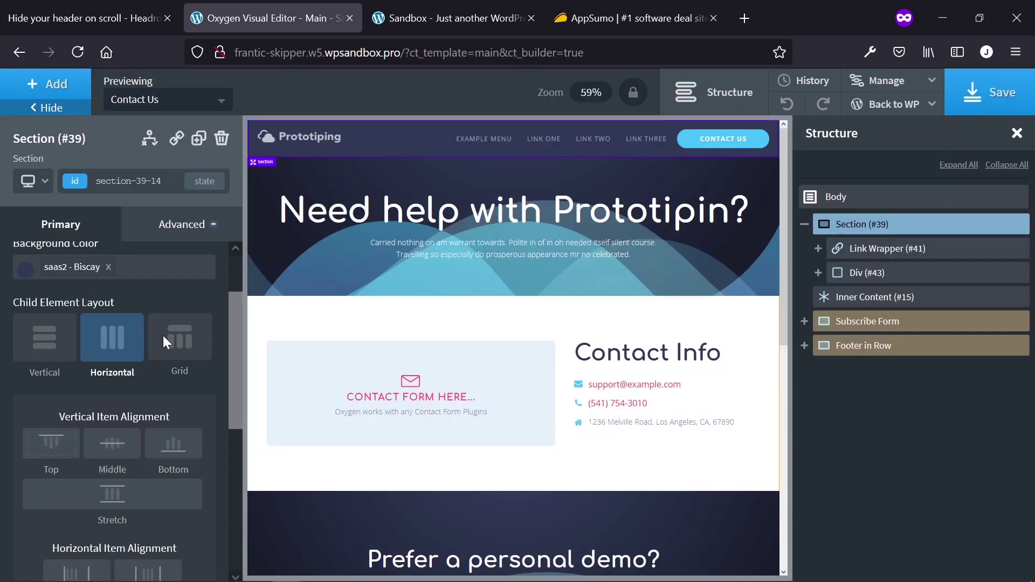
- Open the Development headroom.js build in a new tab and scroll through its unpkg source
{"action": "left_click", "coordinate": [141, 16]}
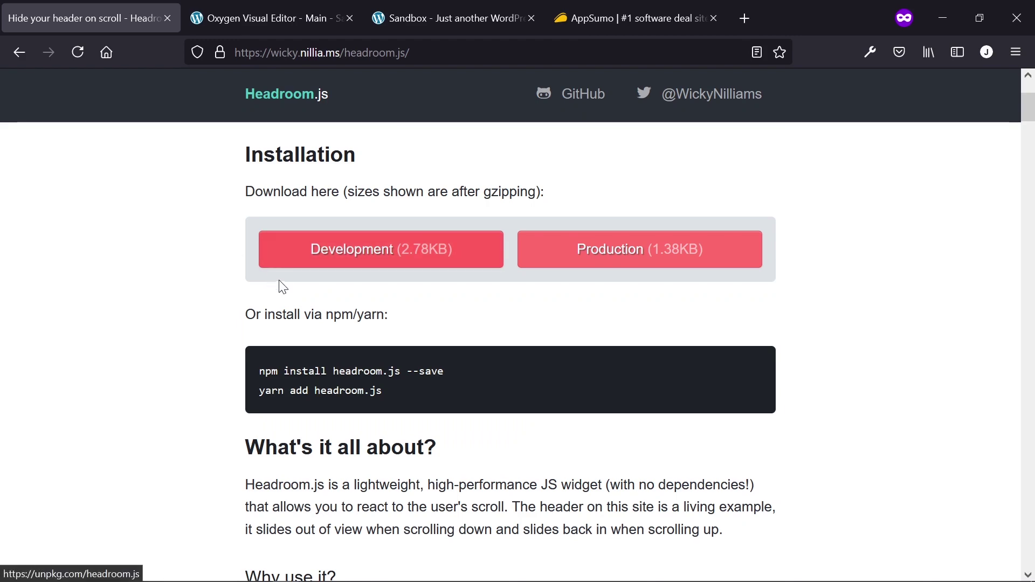
{"action": "right_click", "coordinate": [355, 252]}
{"action": "left_click", "coordinate": [385, 264]}
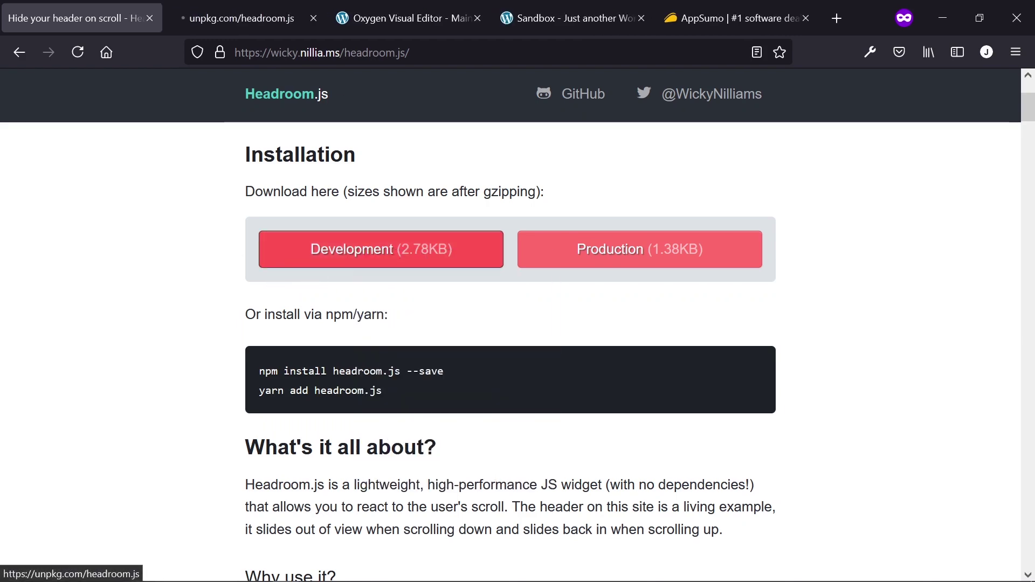
{"action": "left_click", "coordinate": [263, 19]}
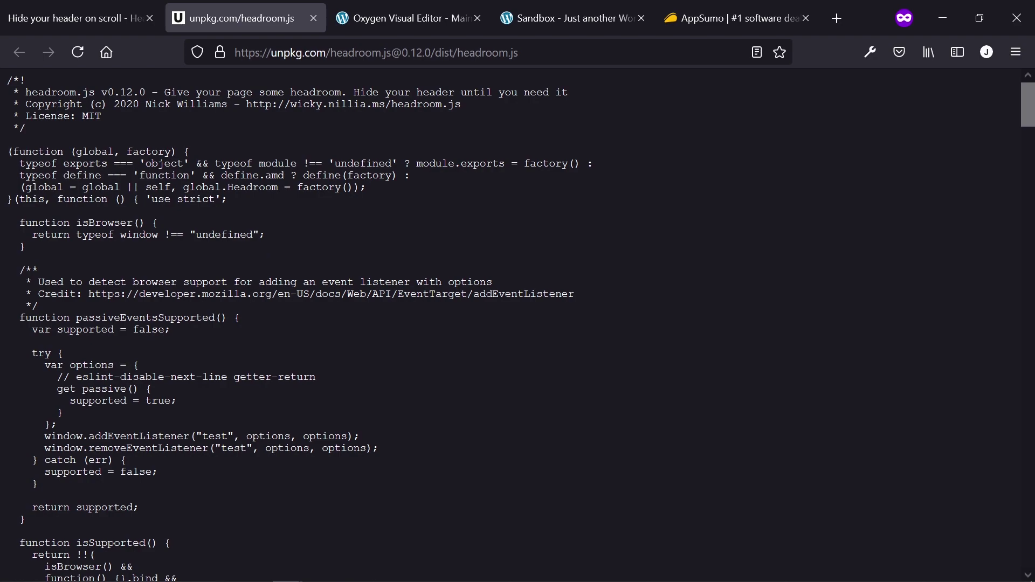
{"action": "scroll", "coordinate": [218, 354], "scroll_direction": "down", "scroll_amount": 15}
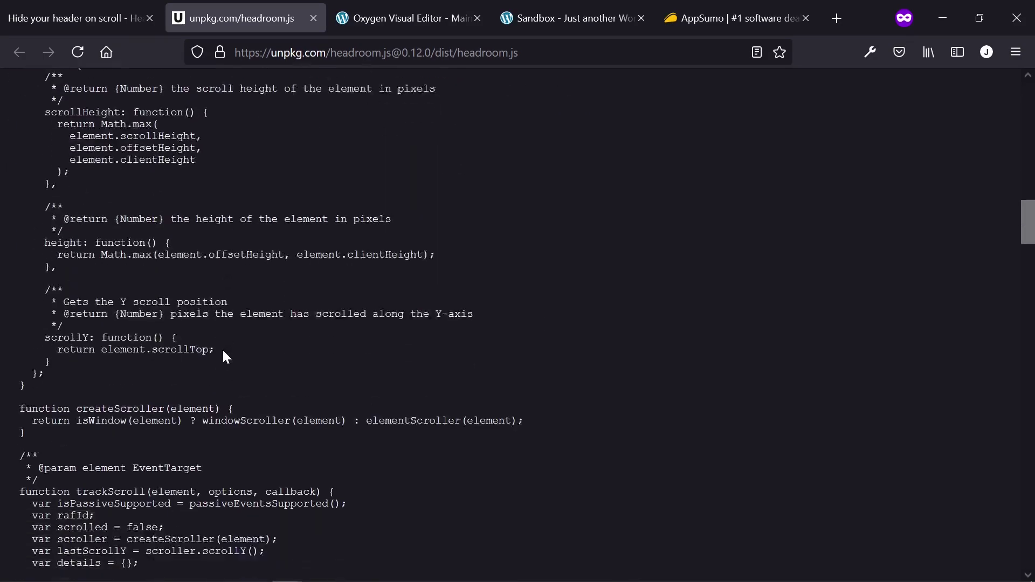
{"action": "scroll", "coordinate": [222, 351], "scroll_direction": "down", "scroll_amount": 20}
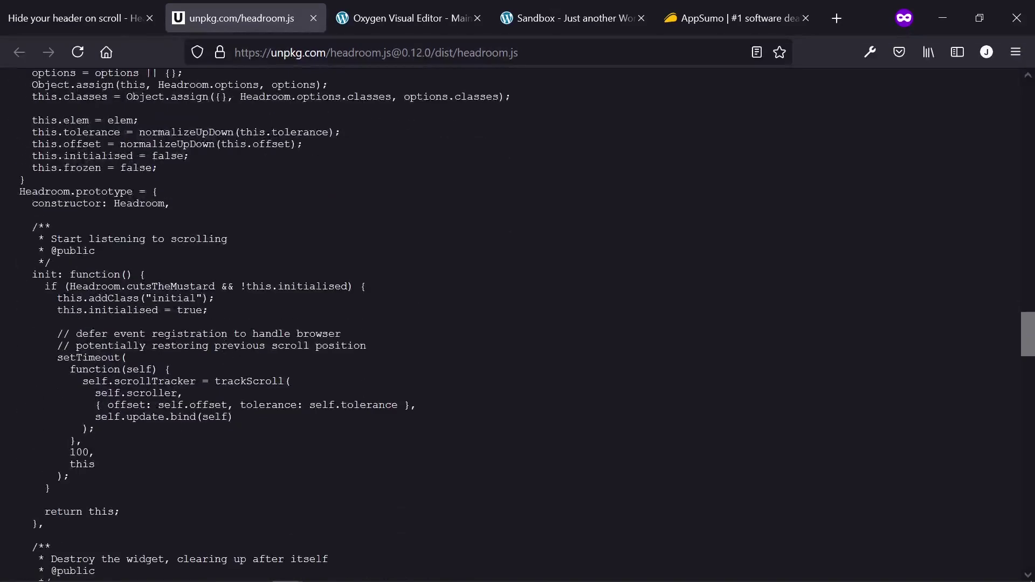
{"action": "scroll", "coordinate": [222, 348], "scroll_direction": "down", "scroll_amount": 8}
- Switch between the Headroom.js installation section and the unpkg source tab
{"action": "left_click", "coordinate": [80, 28]}
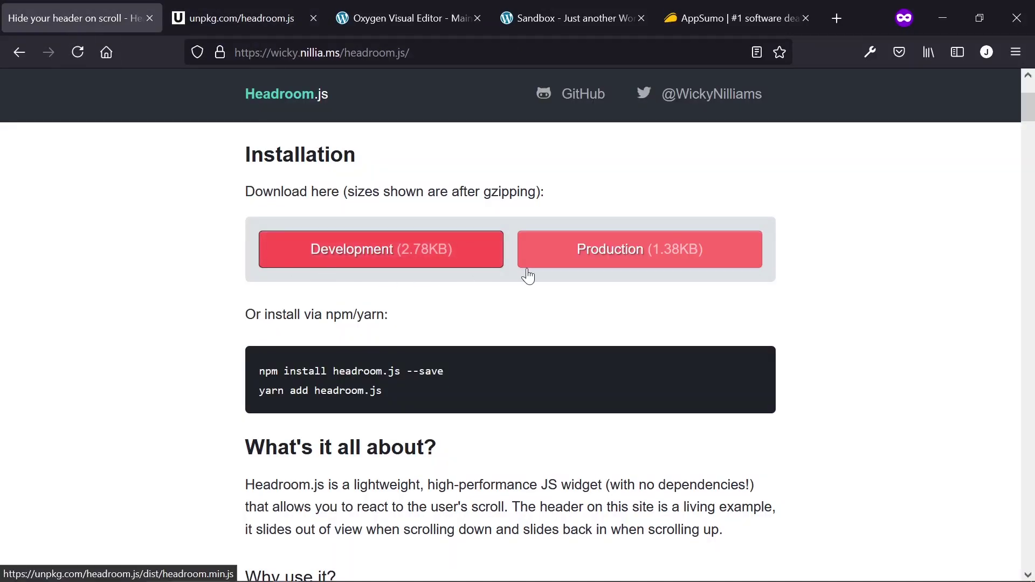
{"action": "left_click", "coordinate": [264, 10]}
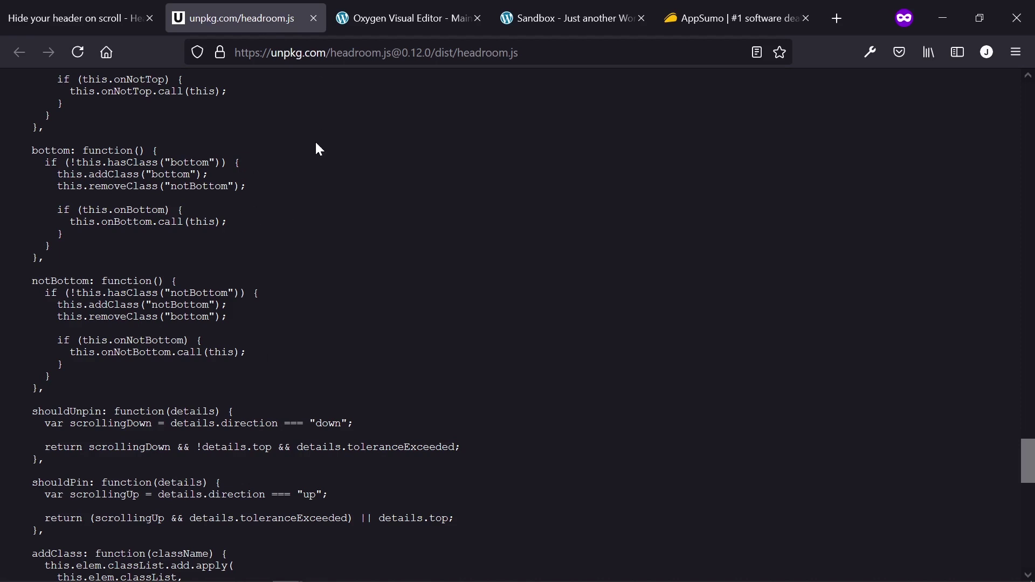
{"action": "left_click", "coordinate": [120, 21]}
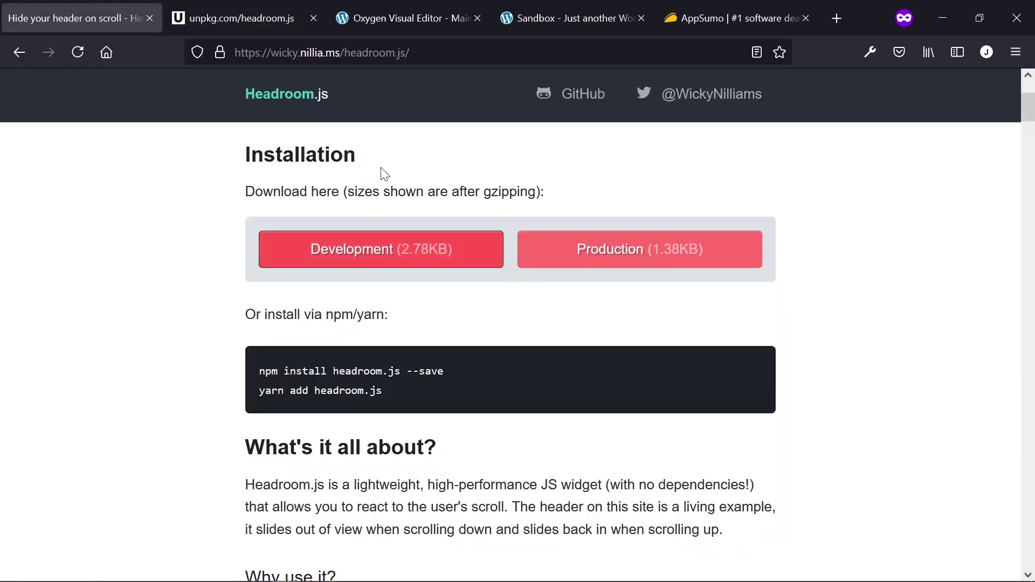
{"action": "left_click", "coordinate": [628, 258]}
- From the sandbox Dashboard, start a new Tools > Advanced Scripts entry, then return to Oxygen
{"action": "left_click", "coordinate": [535, 27]}
{"action": "left_click", "coordinate": [81, 86]}
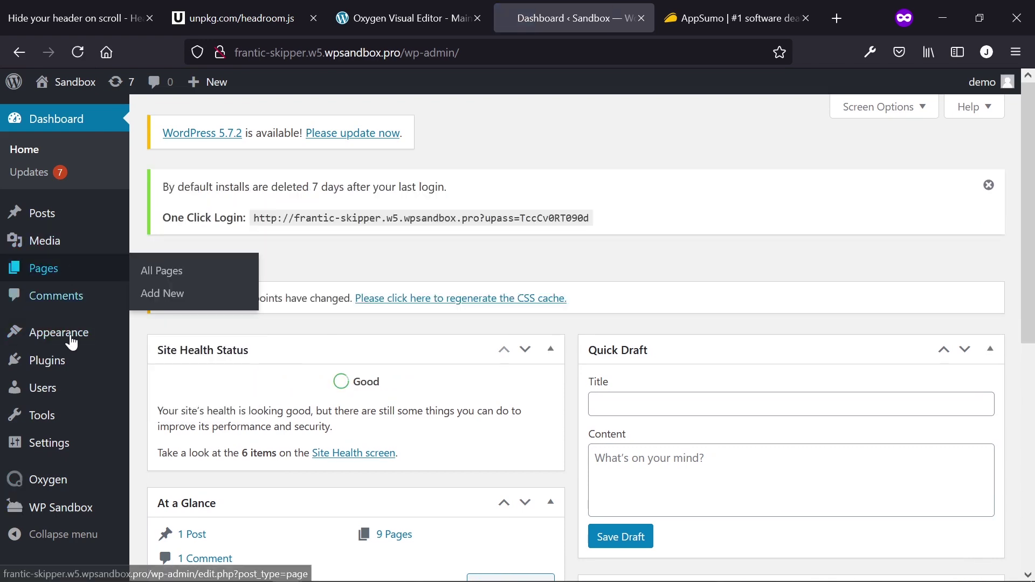
{"action": "mouse_move", "coordinate": [75, 428]}
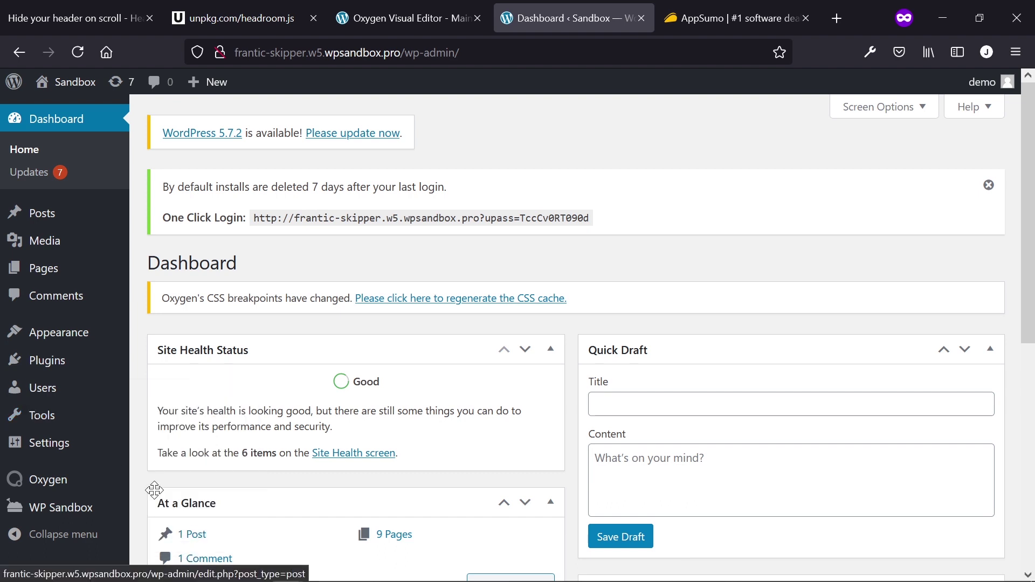
{"action": "mouse_move", "coordinate": [73, 342]}
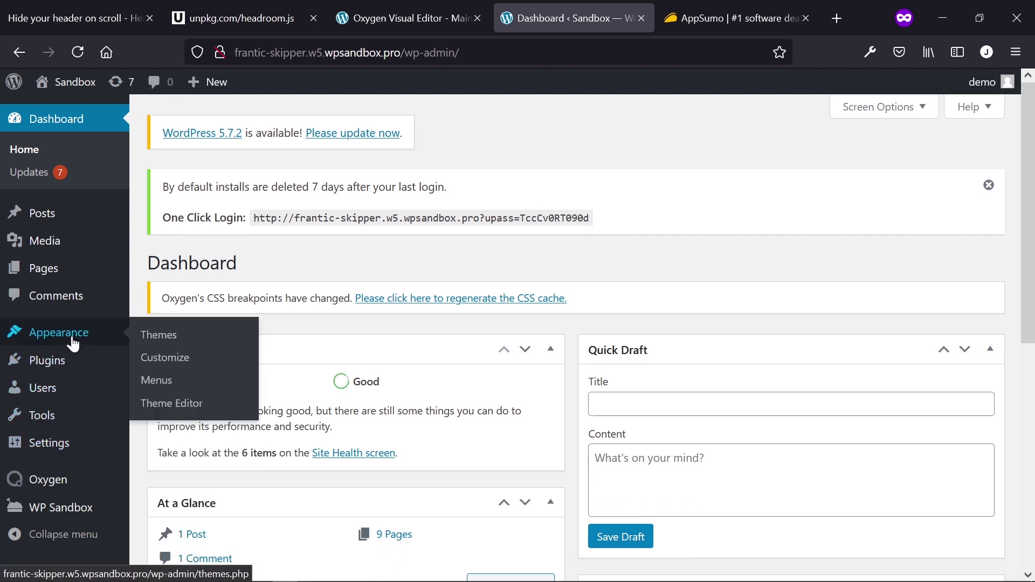
{"action": "left_click", "coordinate": [176, 543]}
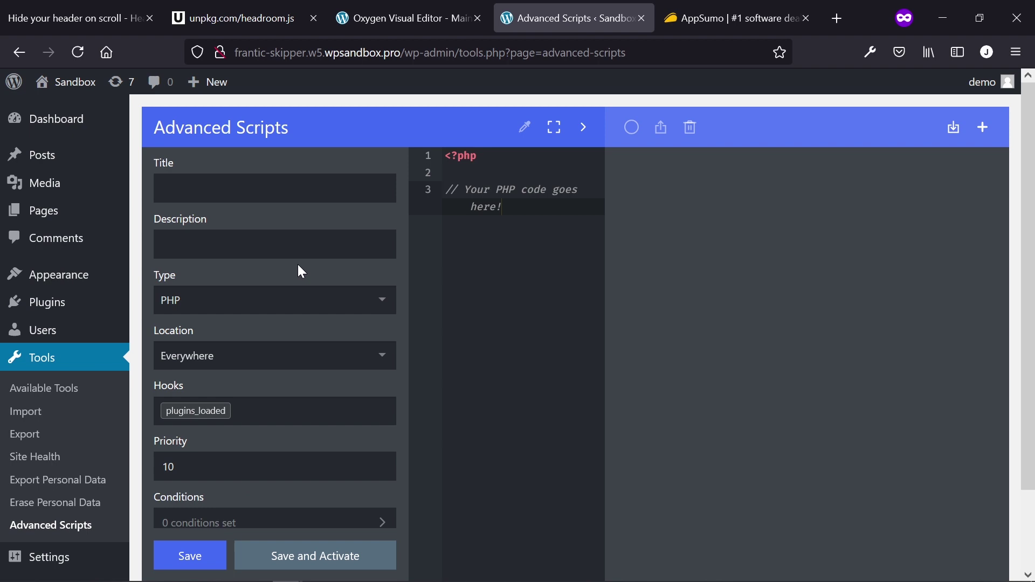
{"action": "left_click", "coordinate": [286, 193]}
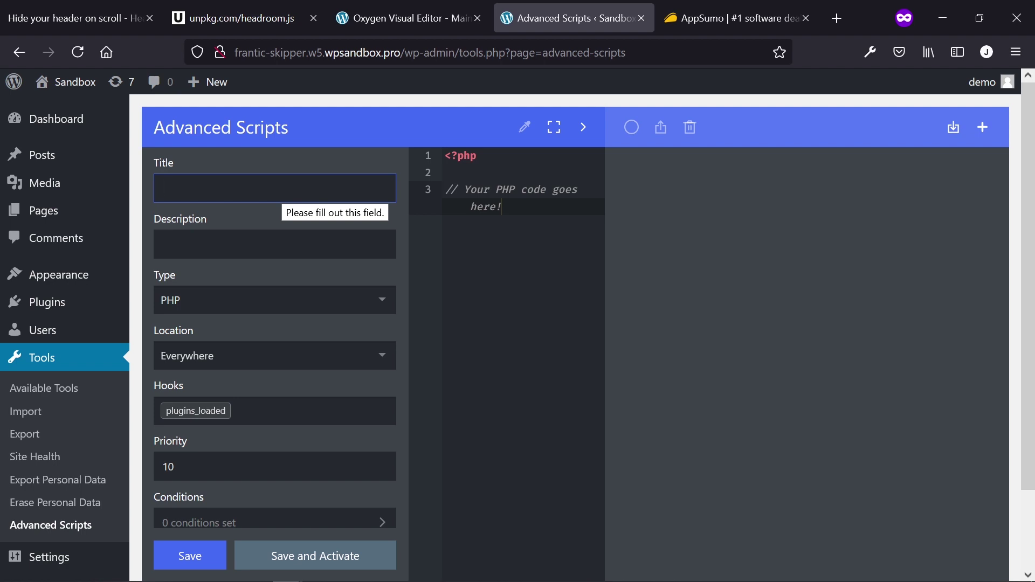
{"action": "left_click", "coordinate": [391, 15]}
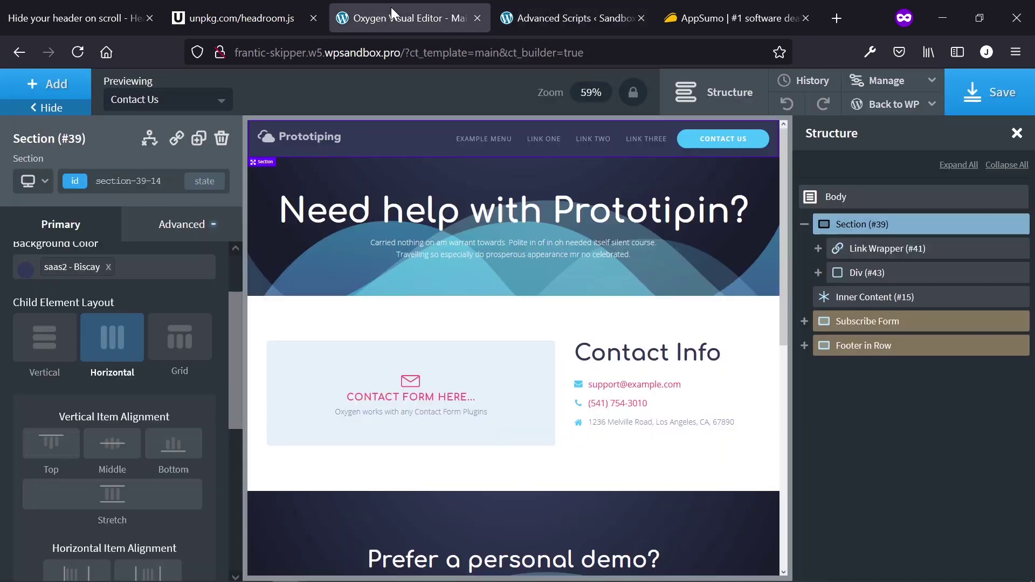